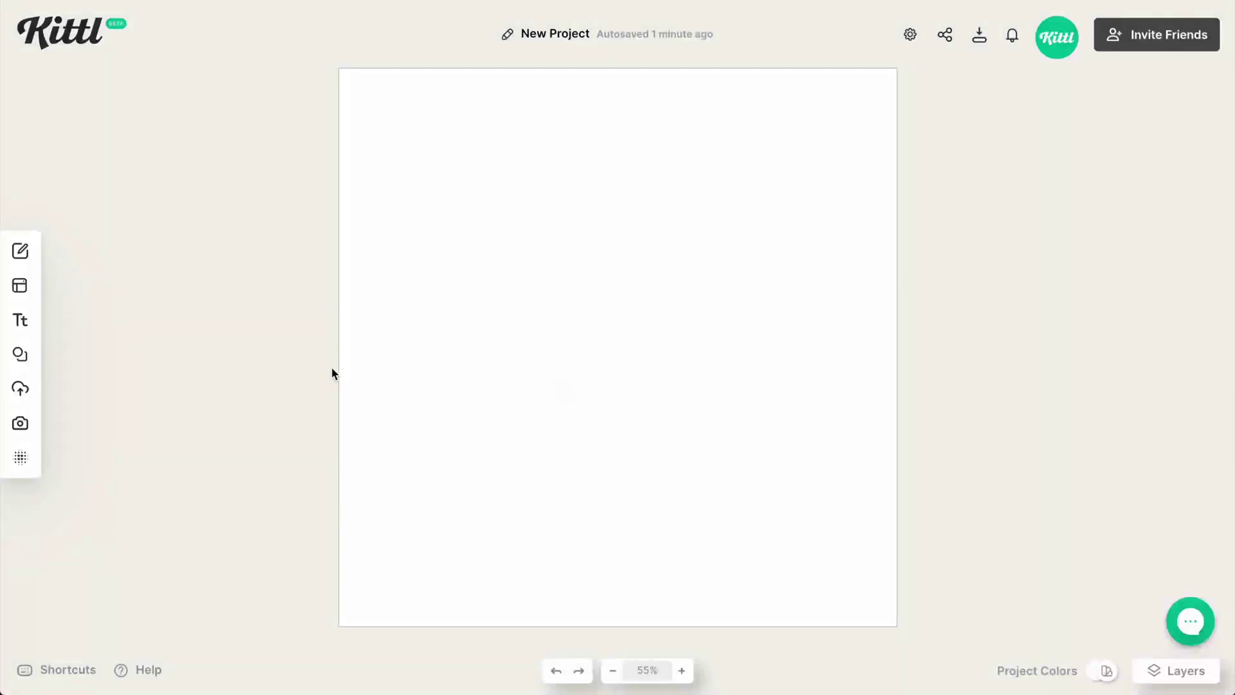
Step: Replace the blank project with the Black Ink Tattoo ornate logo template
left_click(21, 287)
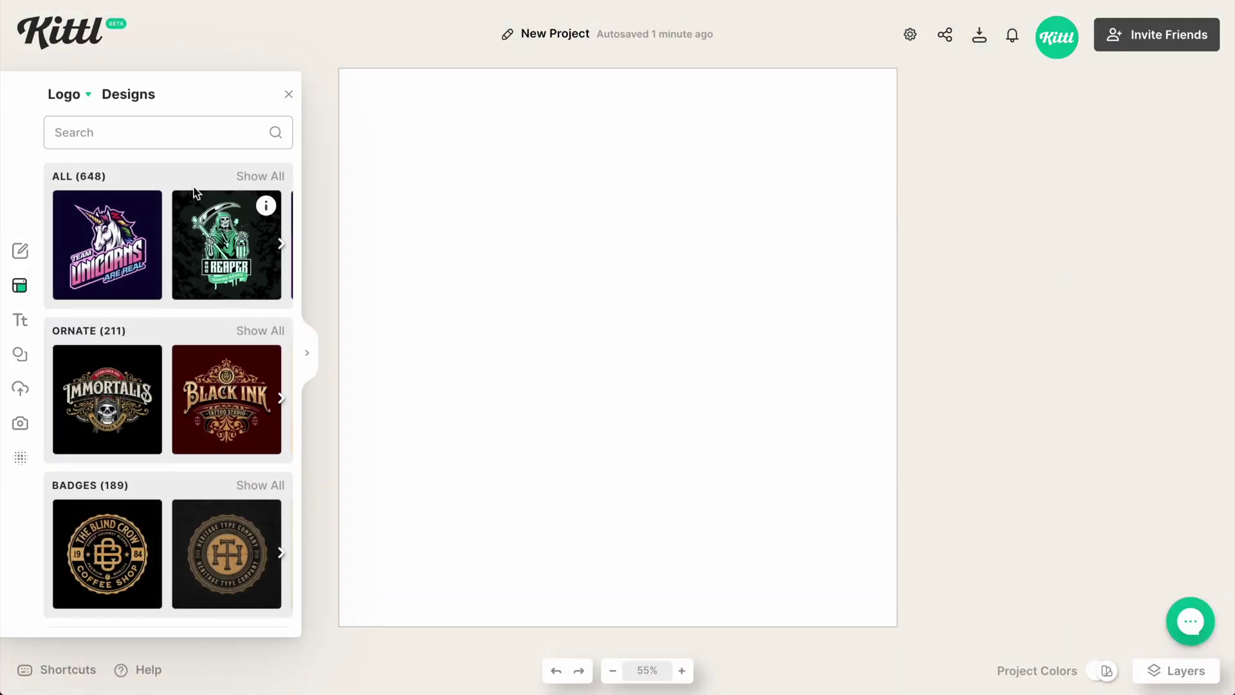
scroll(234, 394, "down", 1)
scroll(219, 386, "right", 2)
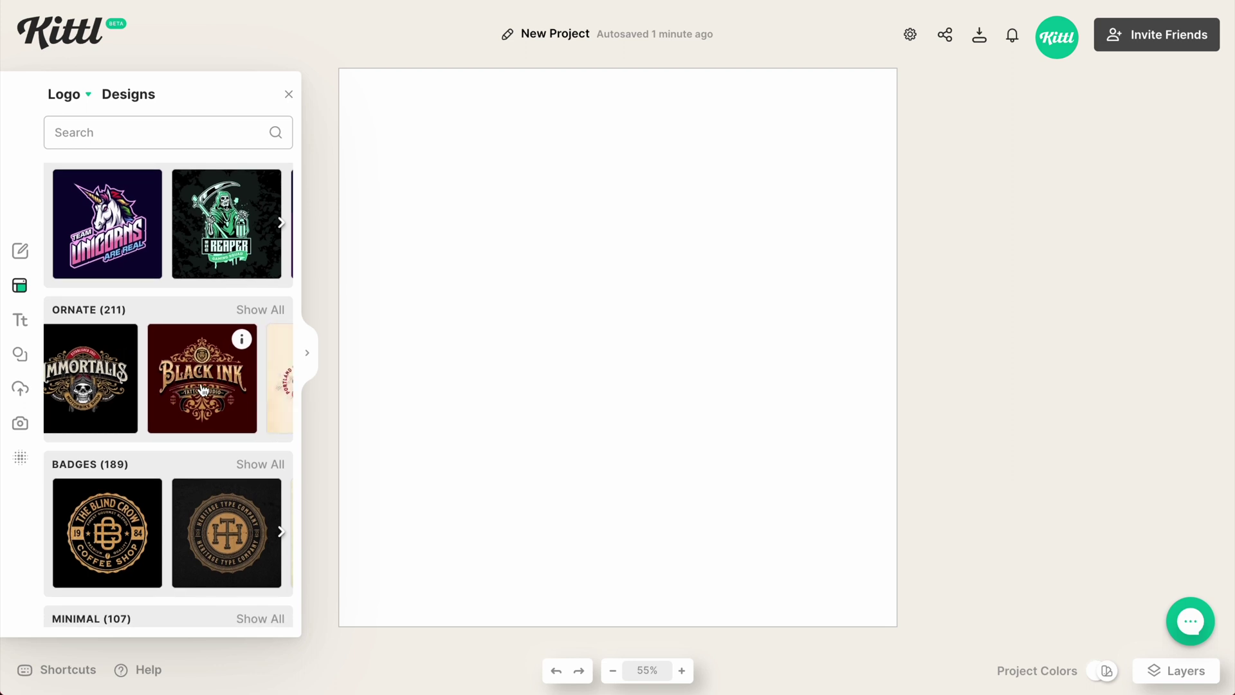
scroll(193, 386, "left", 2)
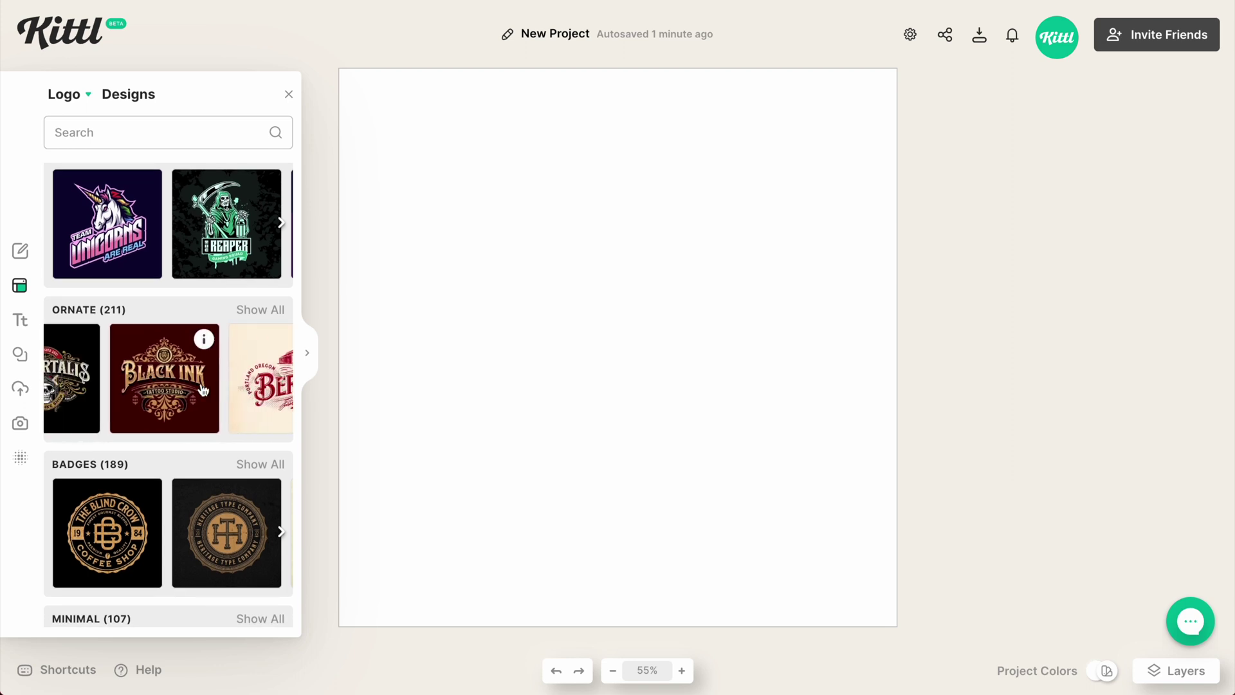
left_click(177, 382)
left_click(573, 394)
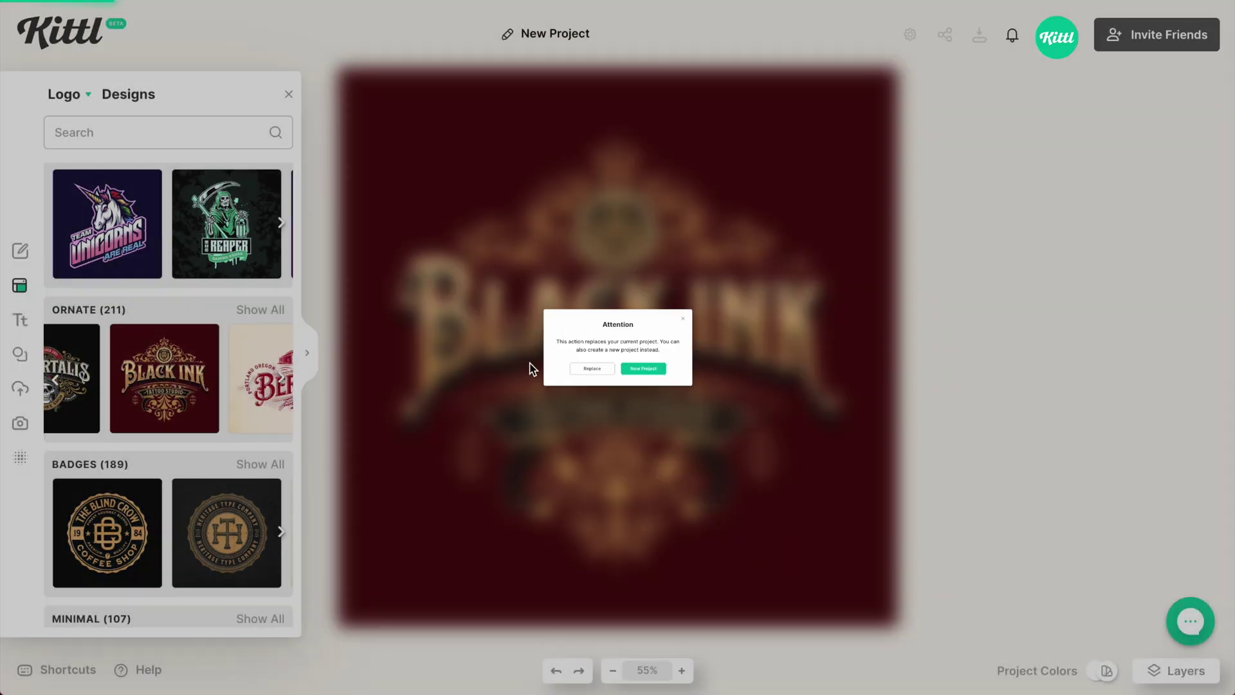
left_click(289, 95)
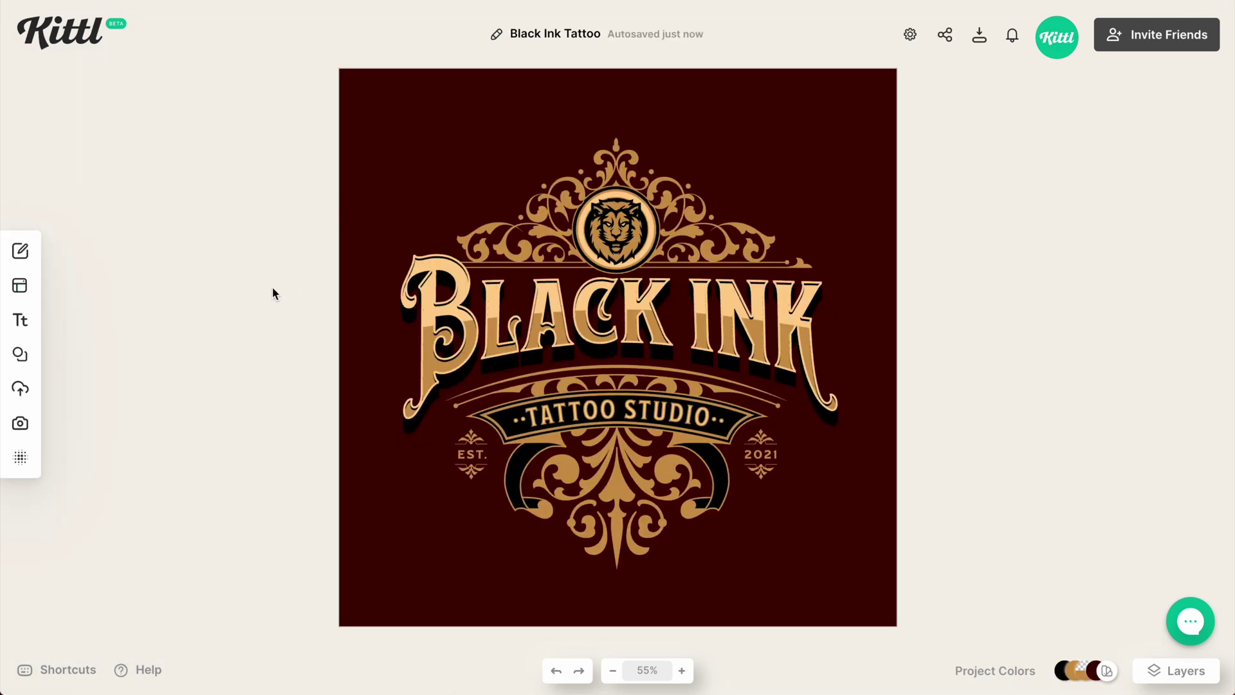
Step: Apply the crumpled paper texture from Paper Textures over the background in Color Burn
left_click(20, 458)
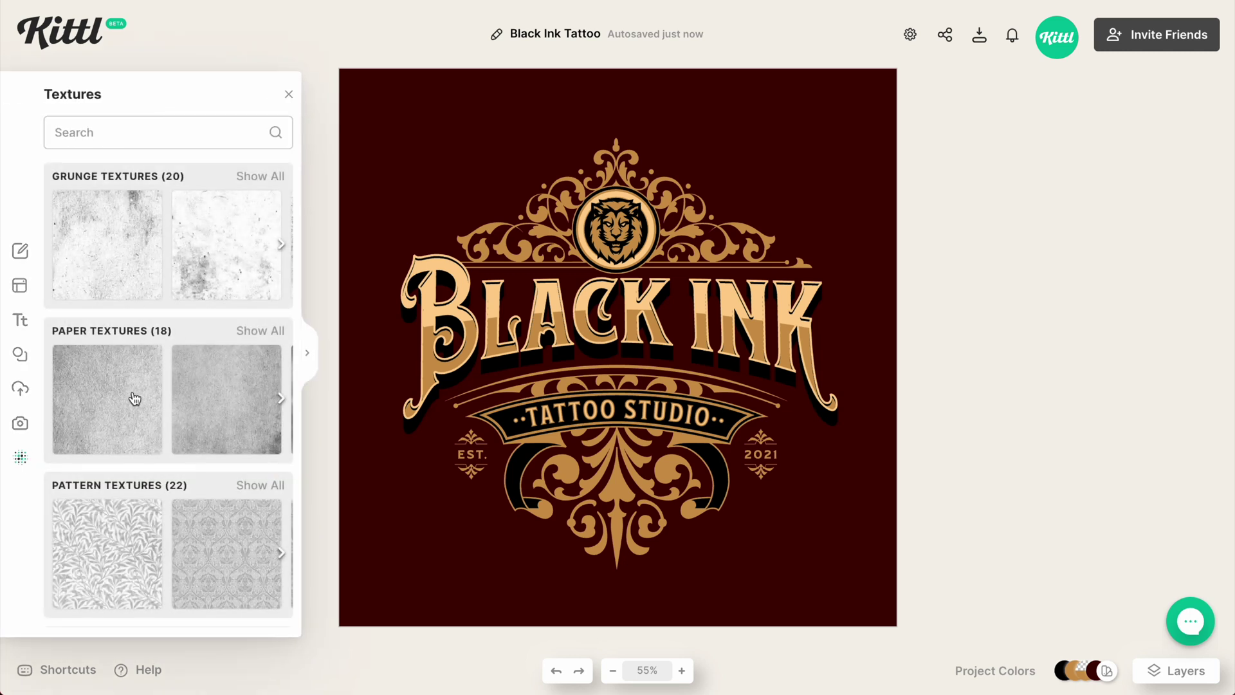
scroll(134, 399, "right", 2)
scroll(134, 399, "right", 5)
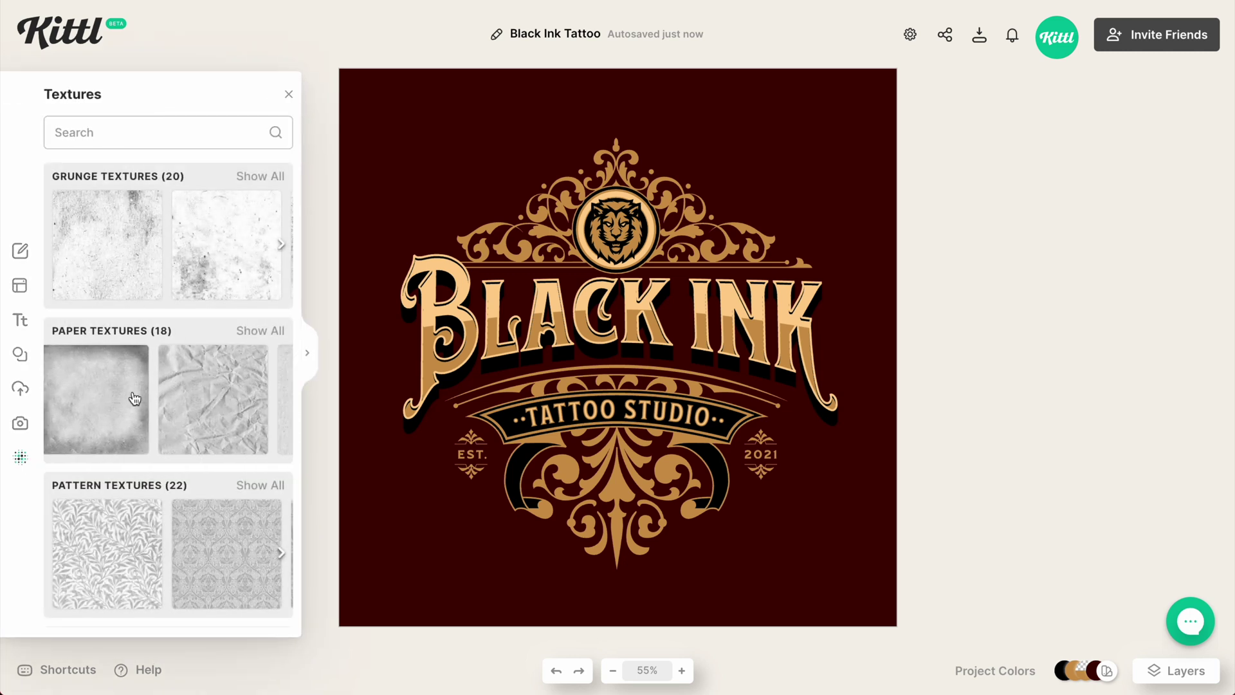
left_click(214, 406)
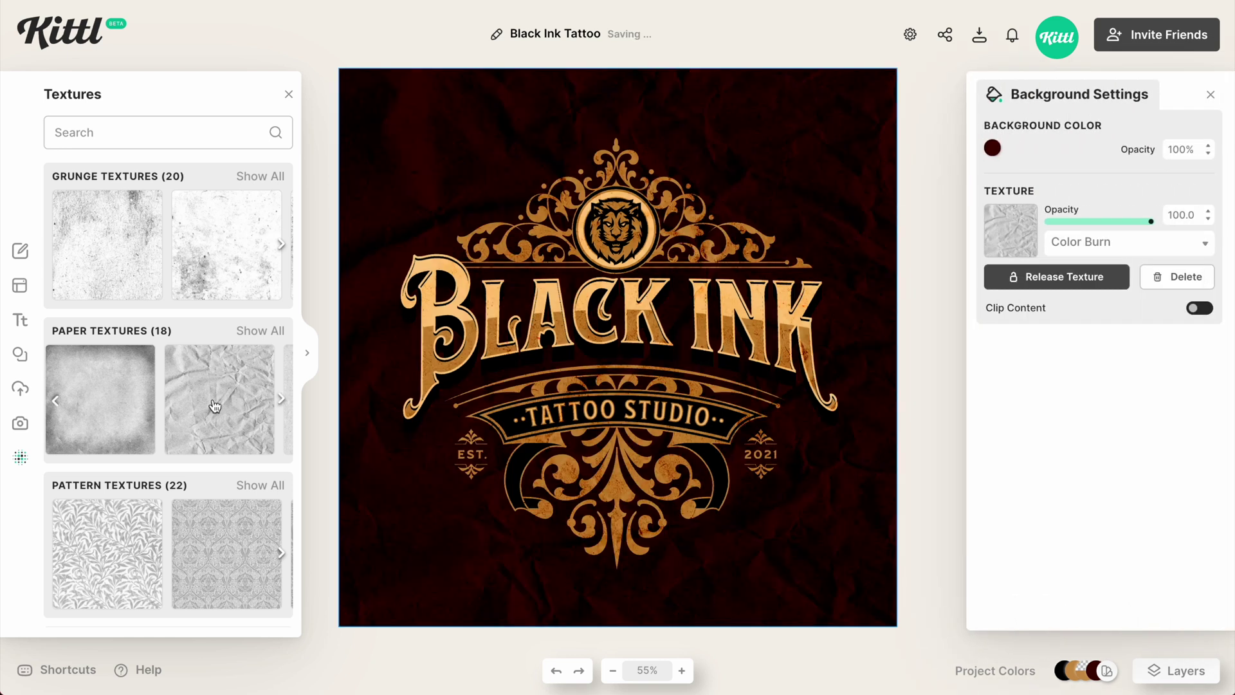
left_click(290, 97)
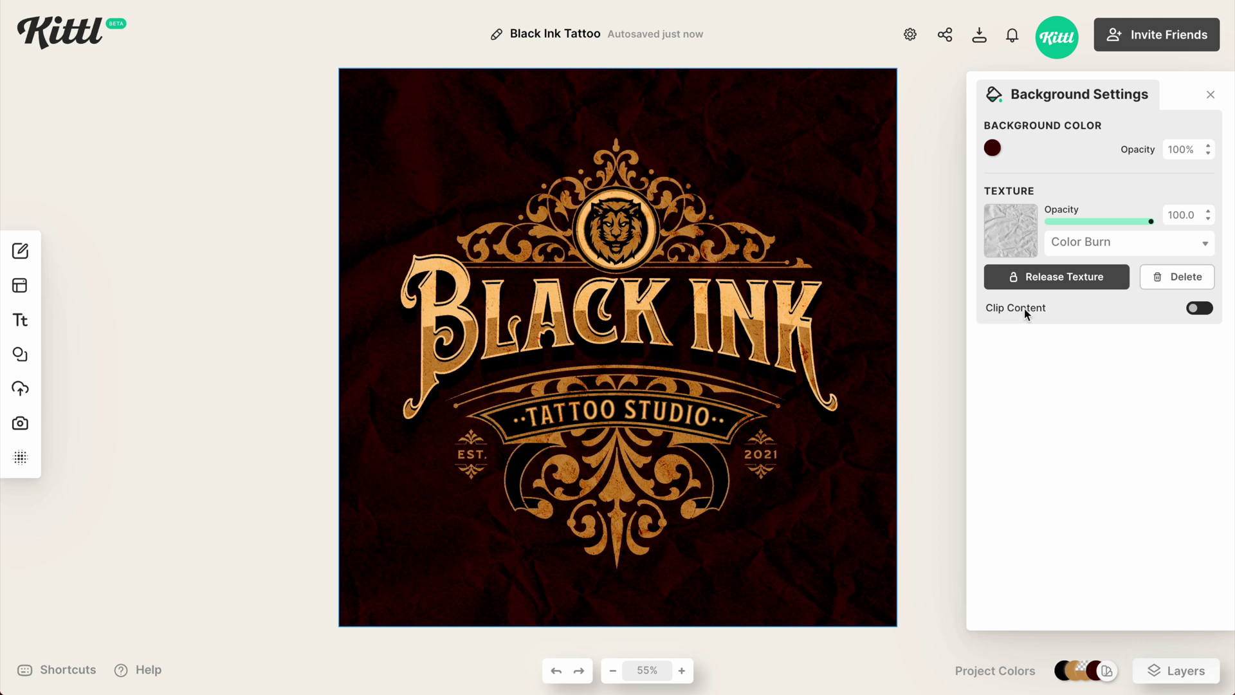
Step: Turn on Clip Content and set the background colour to none
left_click(1195, 312)
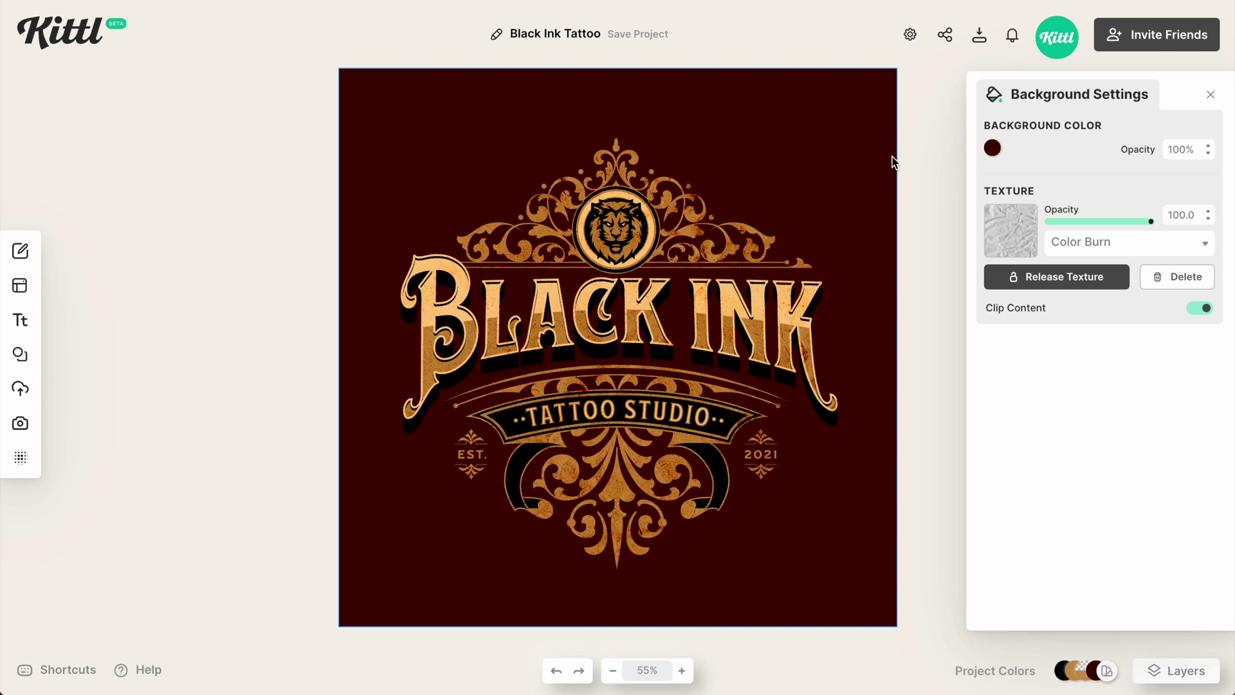
left_click(991, 149)
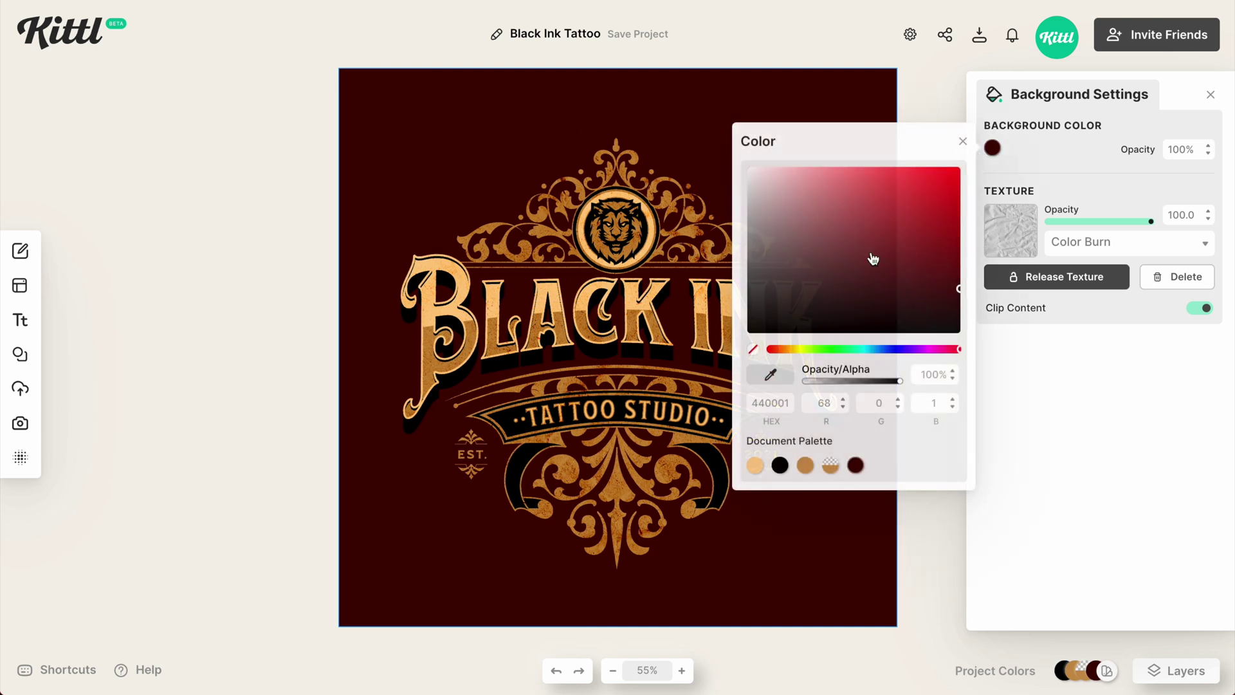
left_click(753, 351)
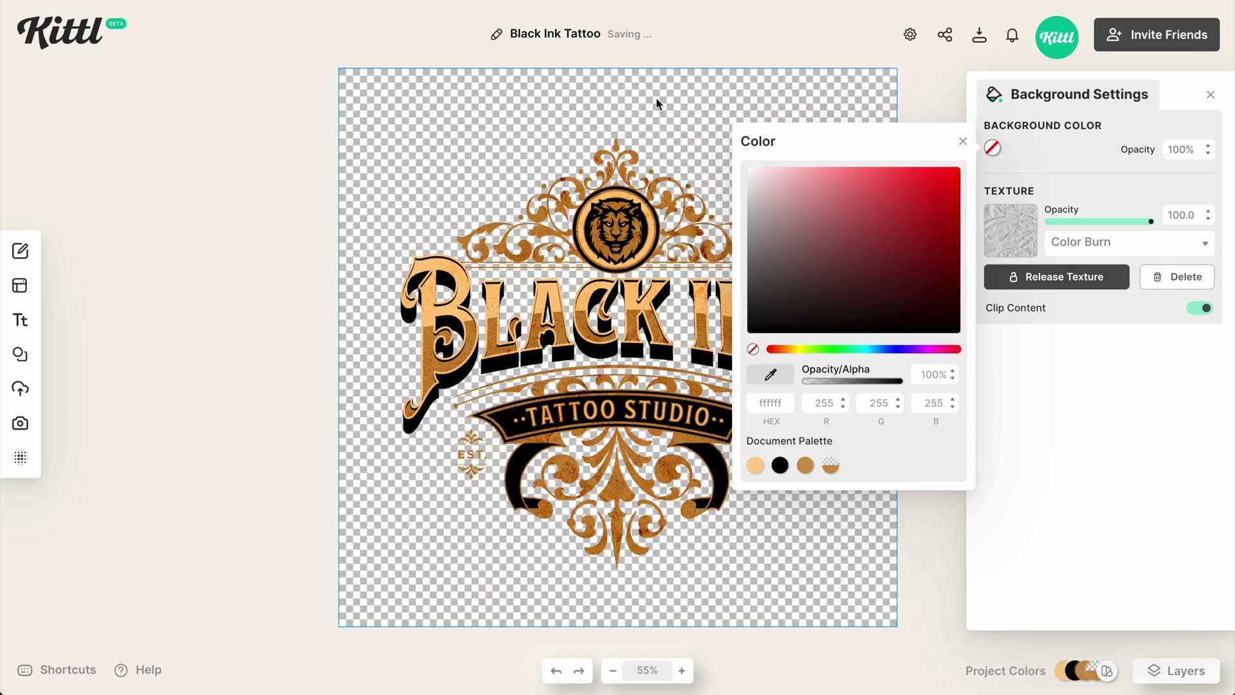
left_click(688, 150)
Step: Zoom and pan around the canvas to inspect the texture clipped inside the logo
key("ctrl+equal")
key("ctrl+equal")
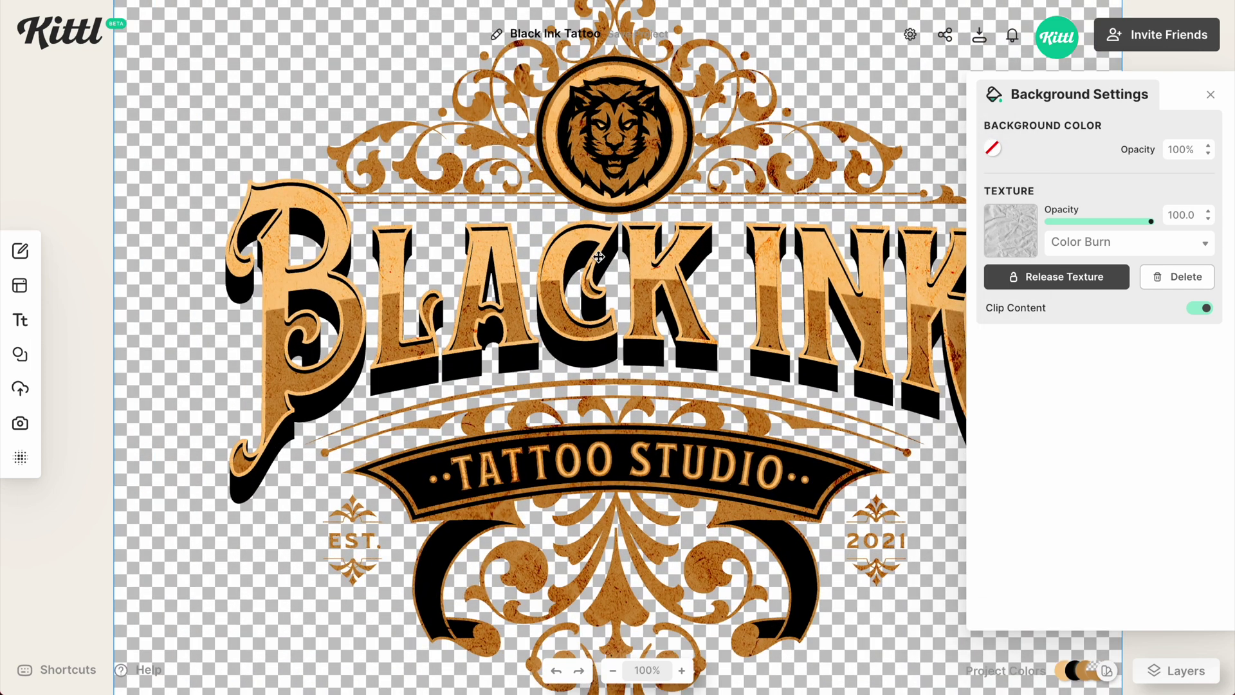
scroll(685, 360, "up", 1)
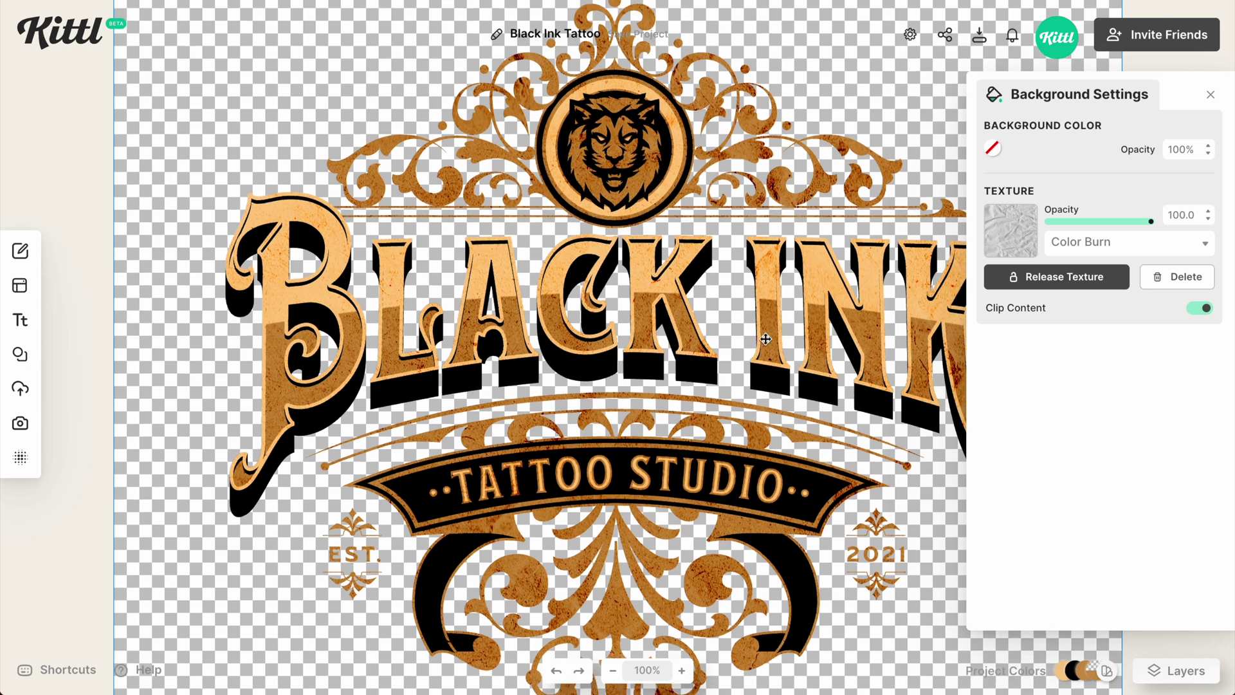
scroll(801, 385, "up", 1)
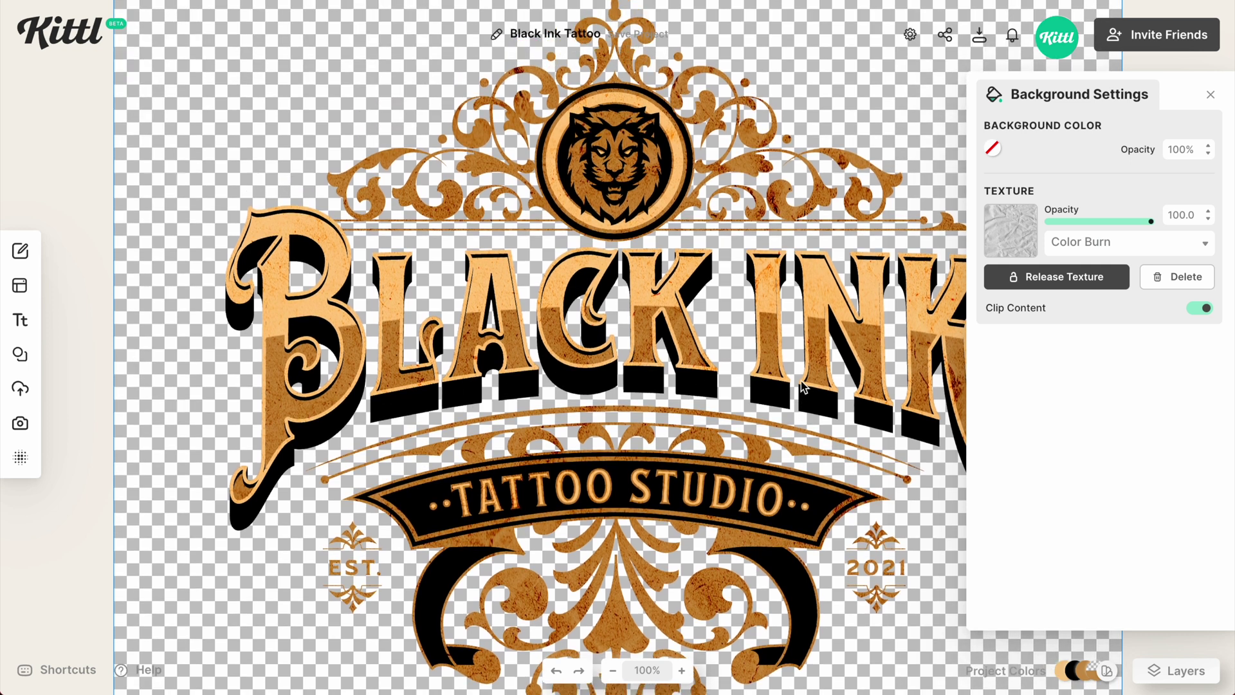
key("shift+1")
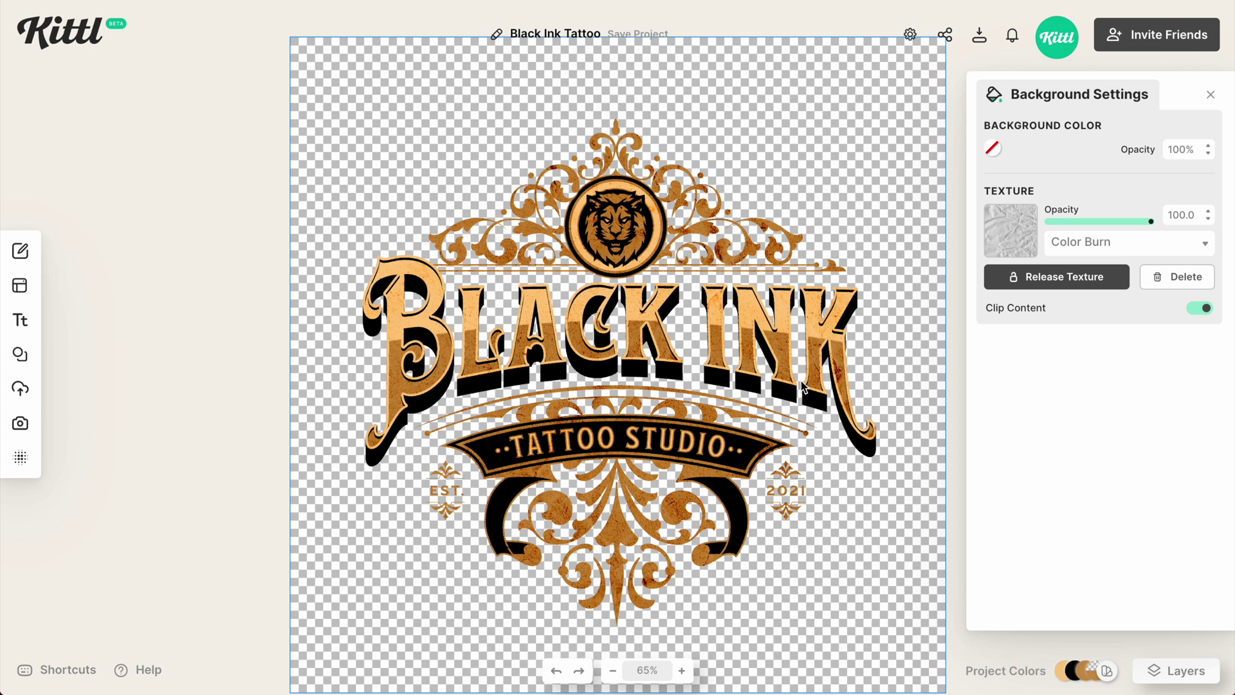
scroll(800, 381, "down", 2)
scroll(801, 380, "right", 1)
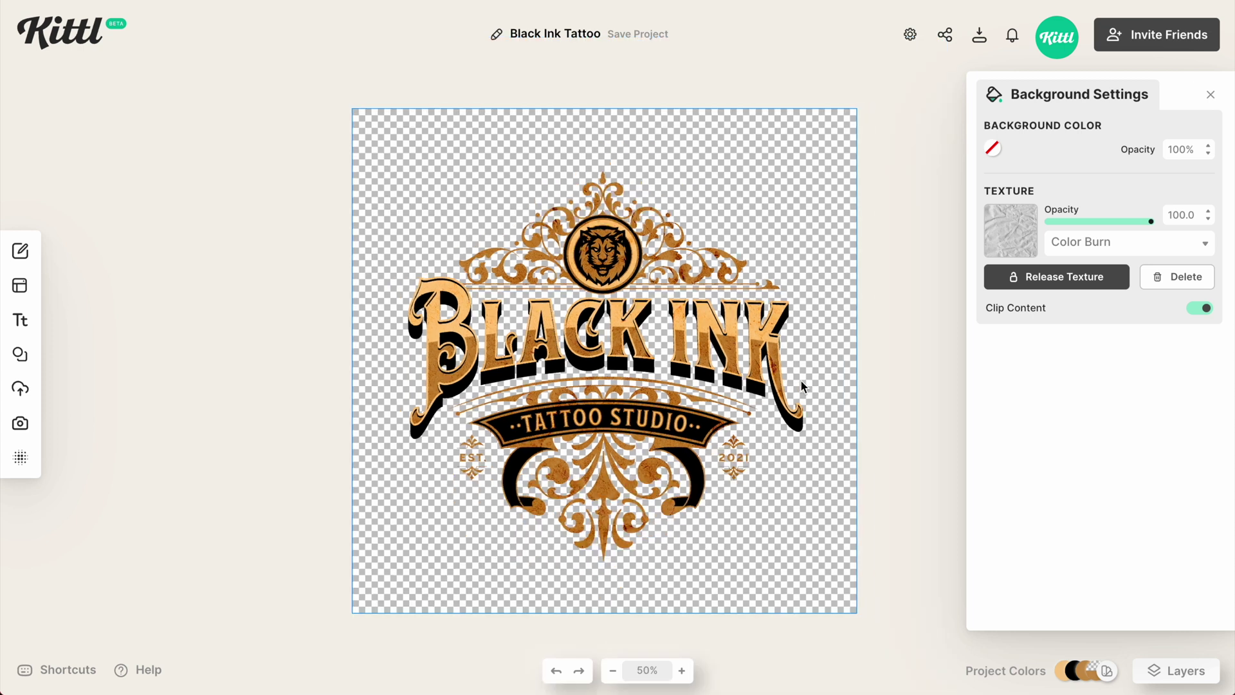
scroll(801, 381, "up", 4)
scroll(809, 333, "up", 4)
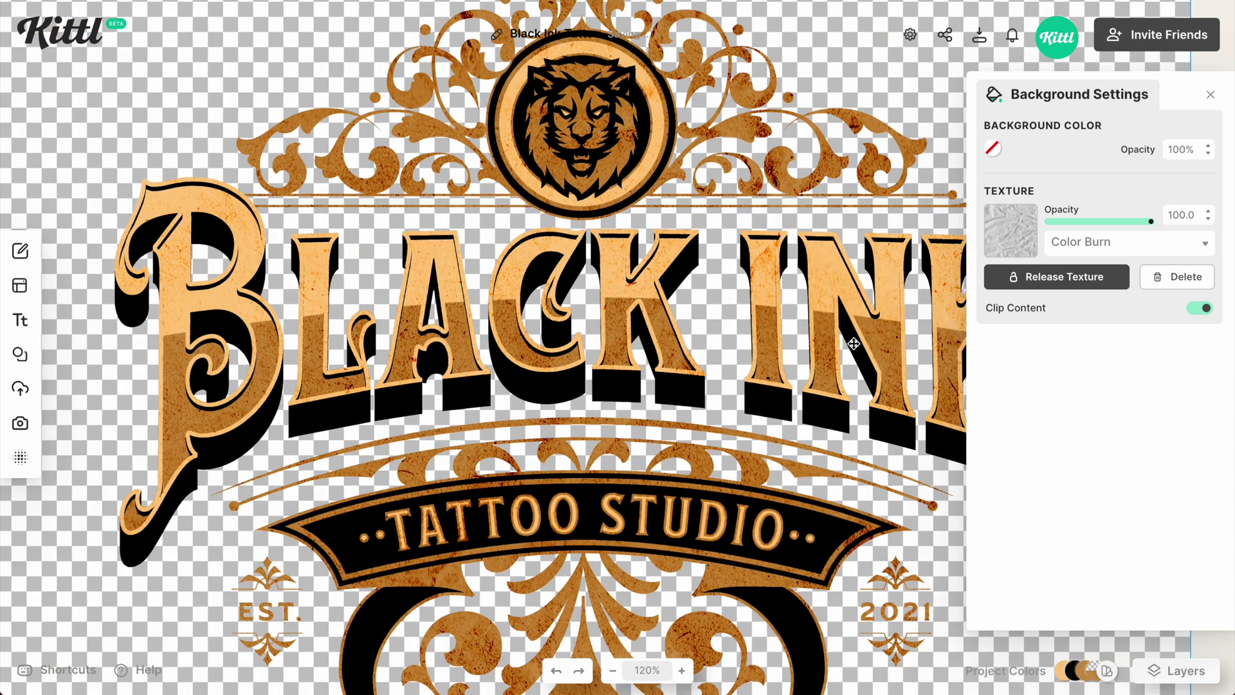
scroll(850, 336, "down", 3)
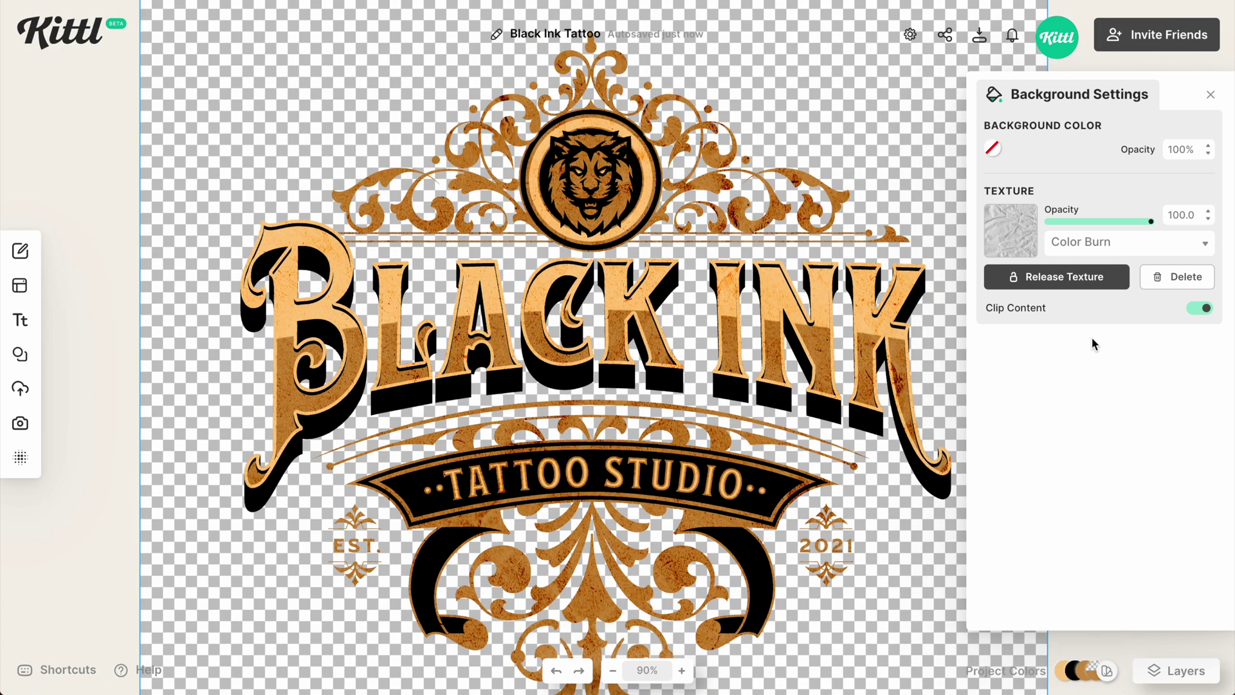
Step: Switch Clip Content off so the crumpled texture fills the whole canvas again
left_click(1200, 308)
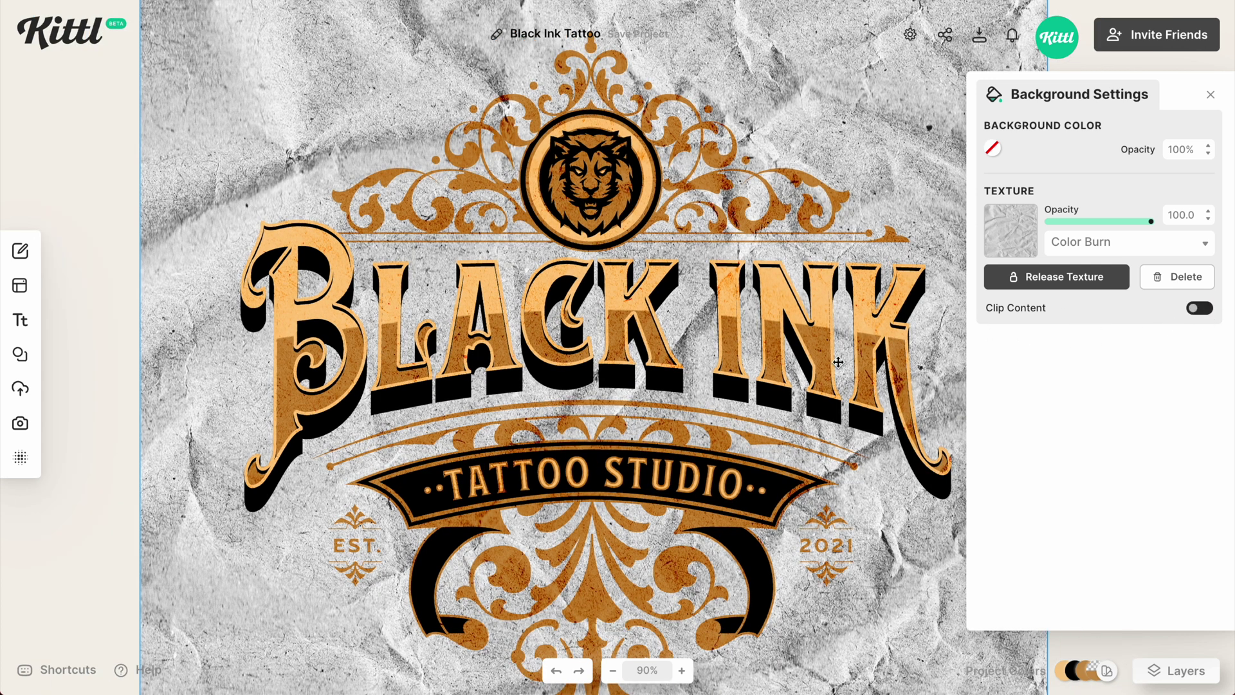
scroll(838, 362, "down", 2)
scroll(849, 360, "up", 1)
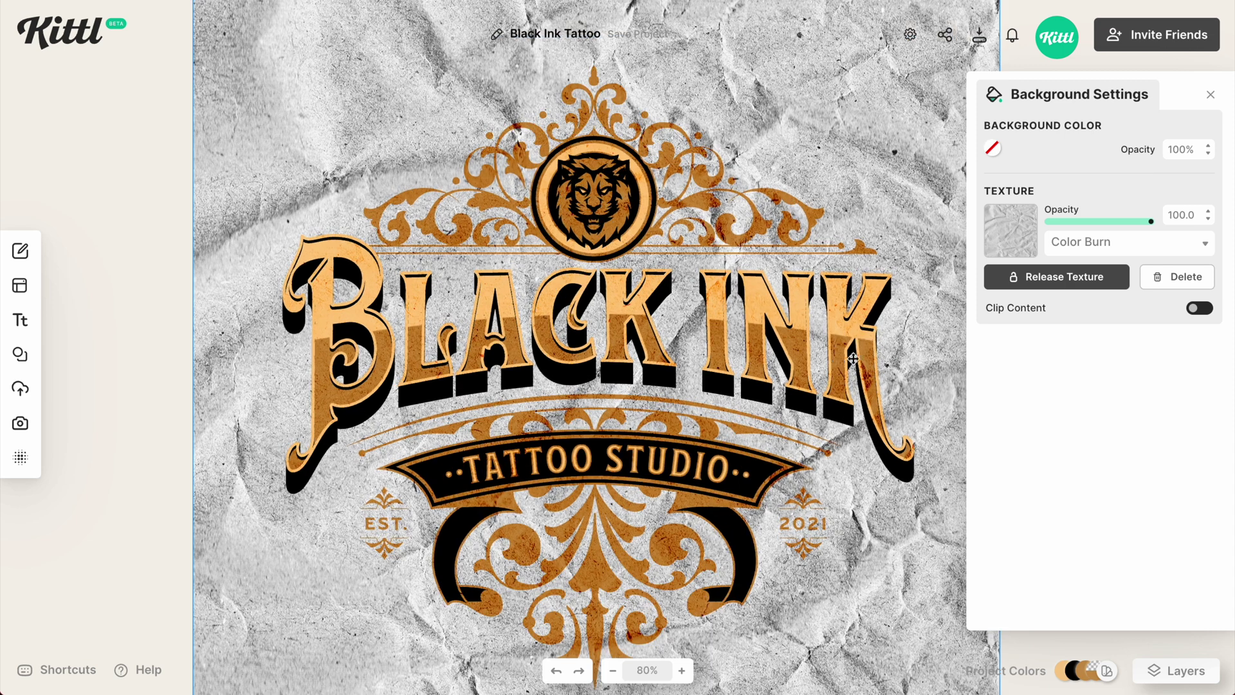
left_click(1200, 309)
left_click(1200, 309)
key("shift+1")
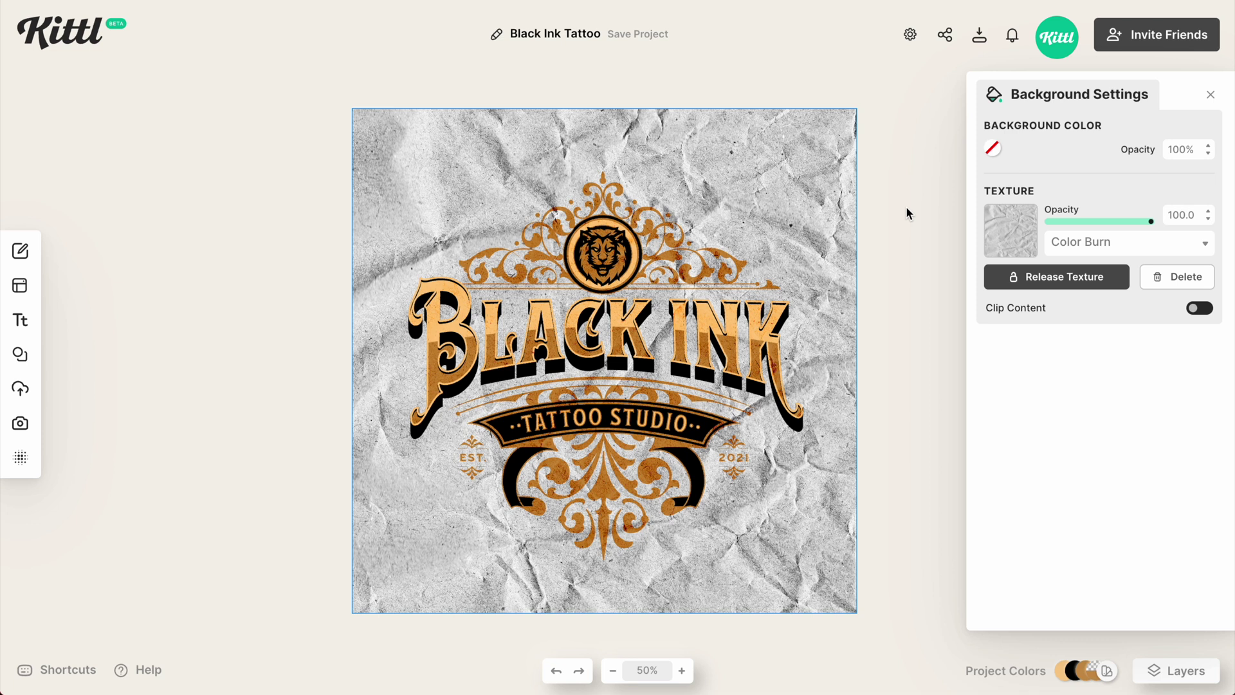
left_click(917, 242)
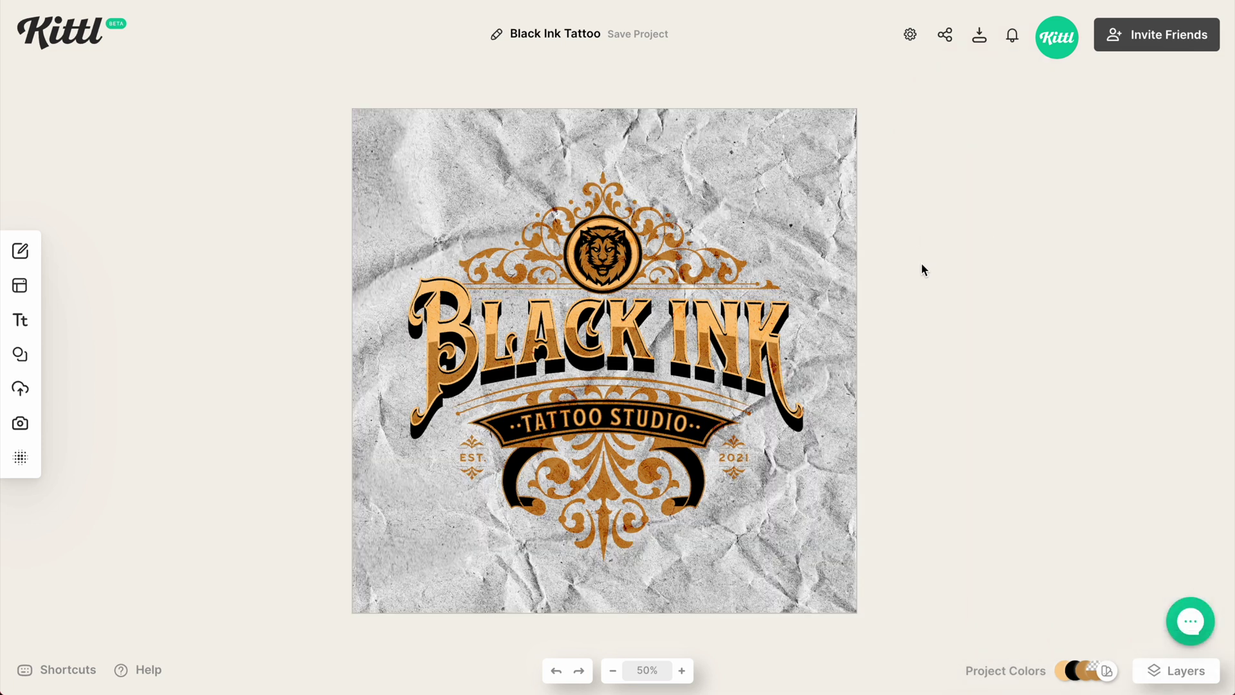
Step: Undo twice to remove the transparent background and the crumpled texture
key("ctrl+z")
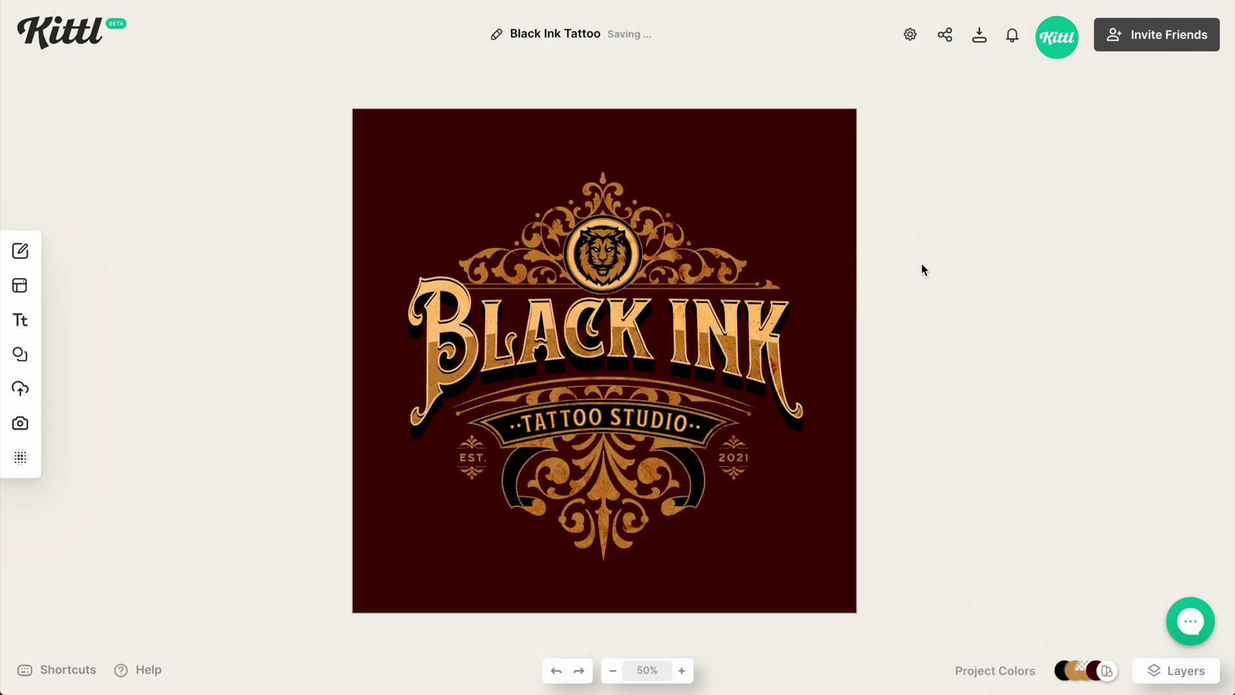
key("ctrl+z")
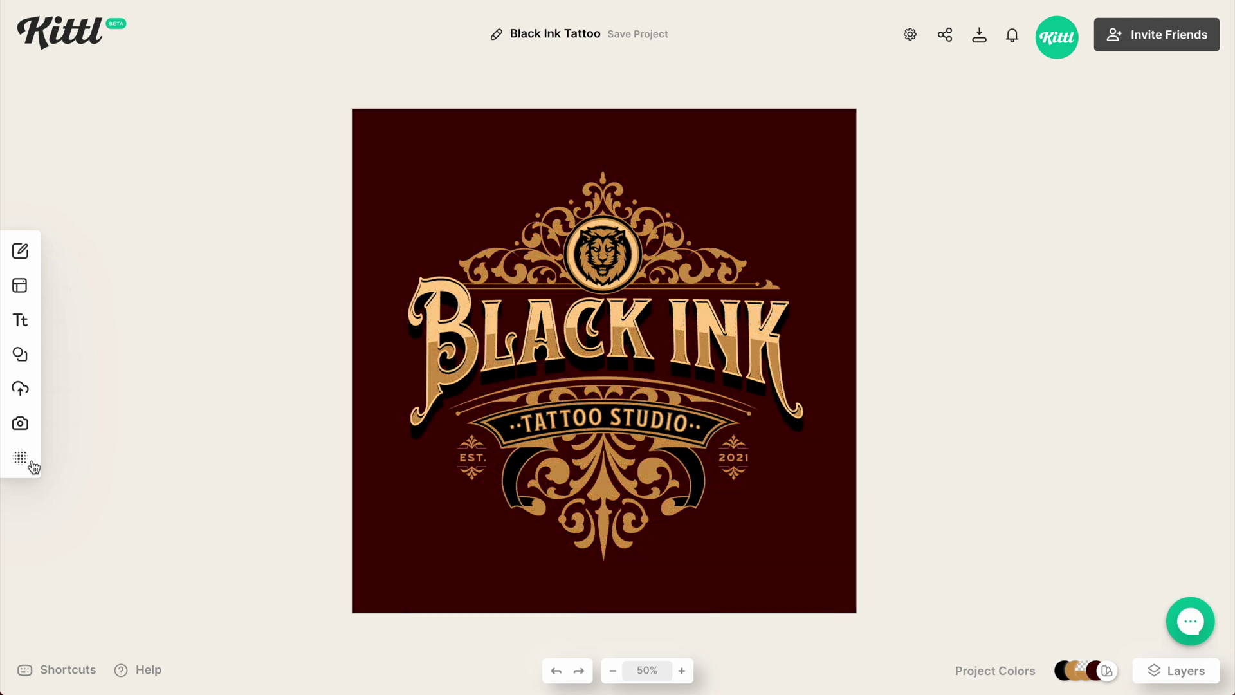
Step: Open the texture library and show all 14 Crack Textures
left_click(21, 458)
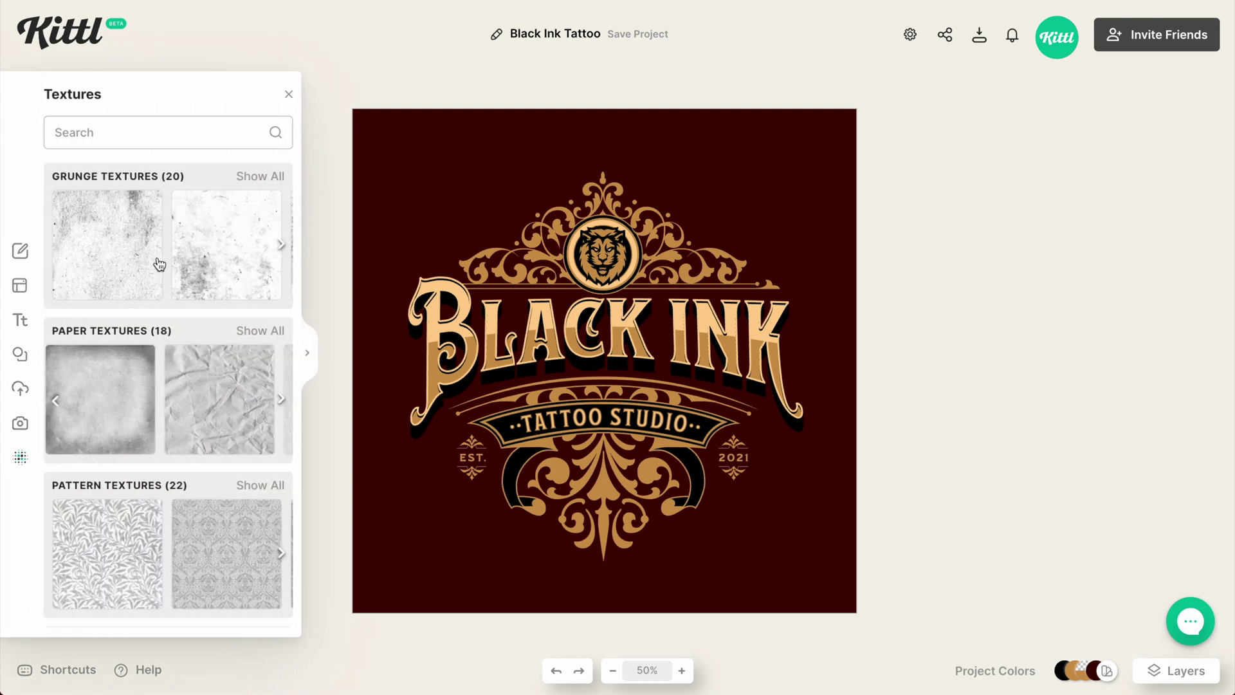
scroll(152, 270, "right", 5)
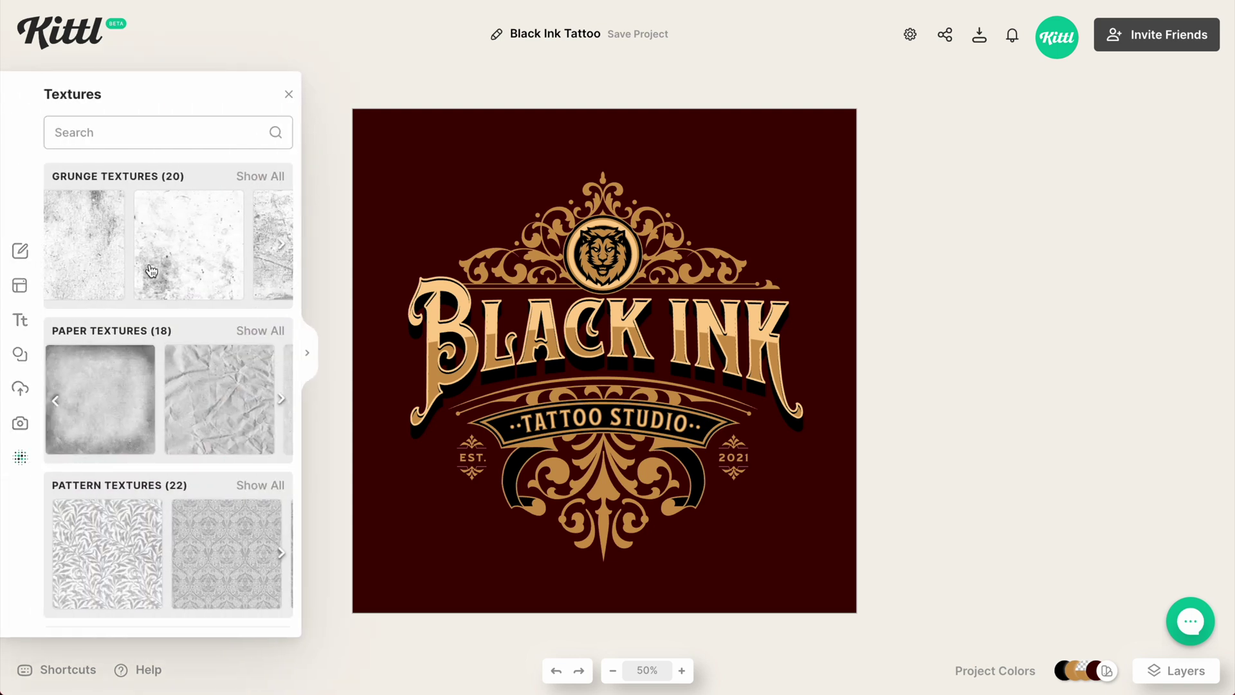
scroll(160, 341, "down", 6)
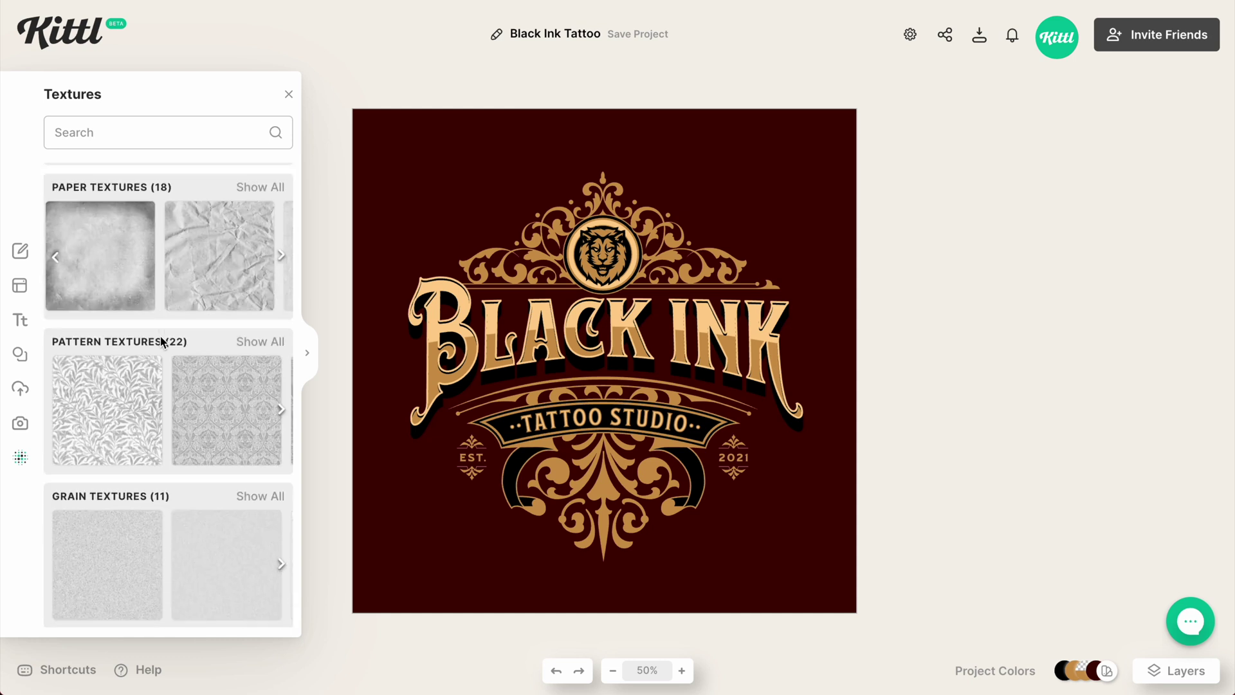
scroll(161, 344, "down", 5)
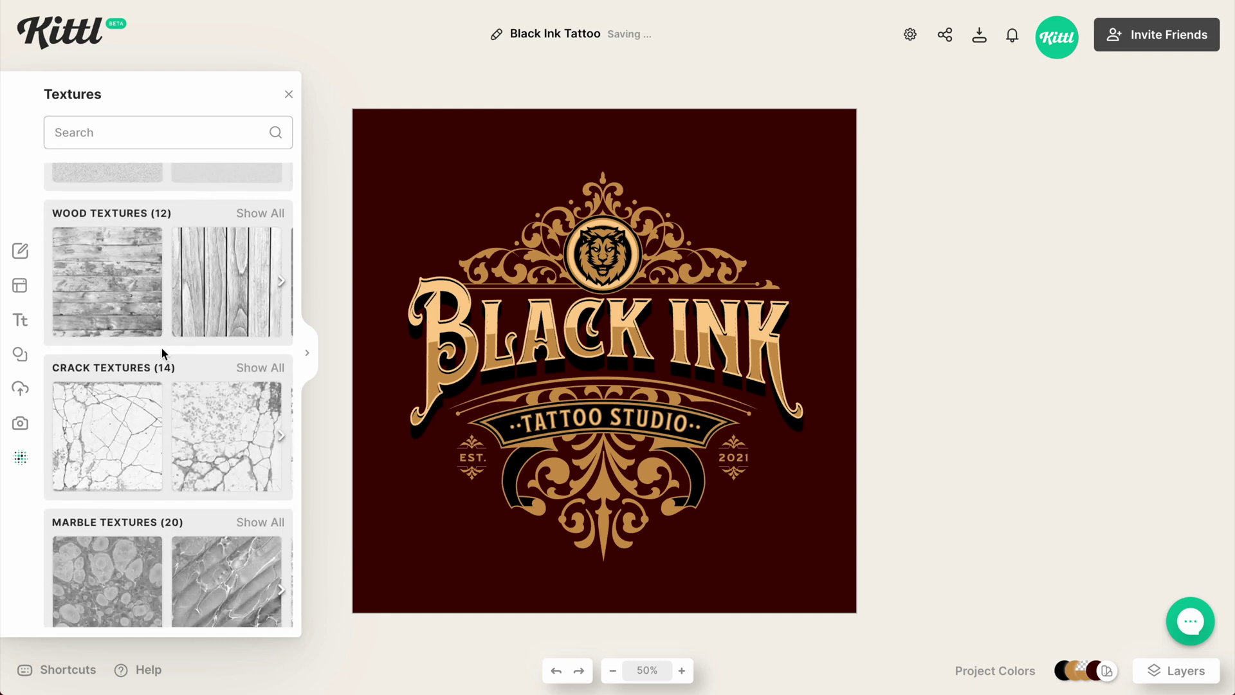
left_click(260, 340)
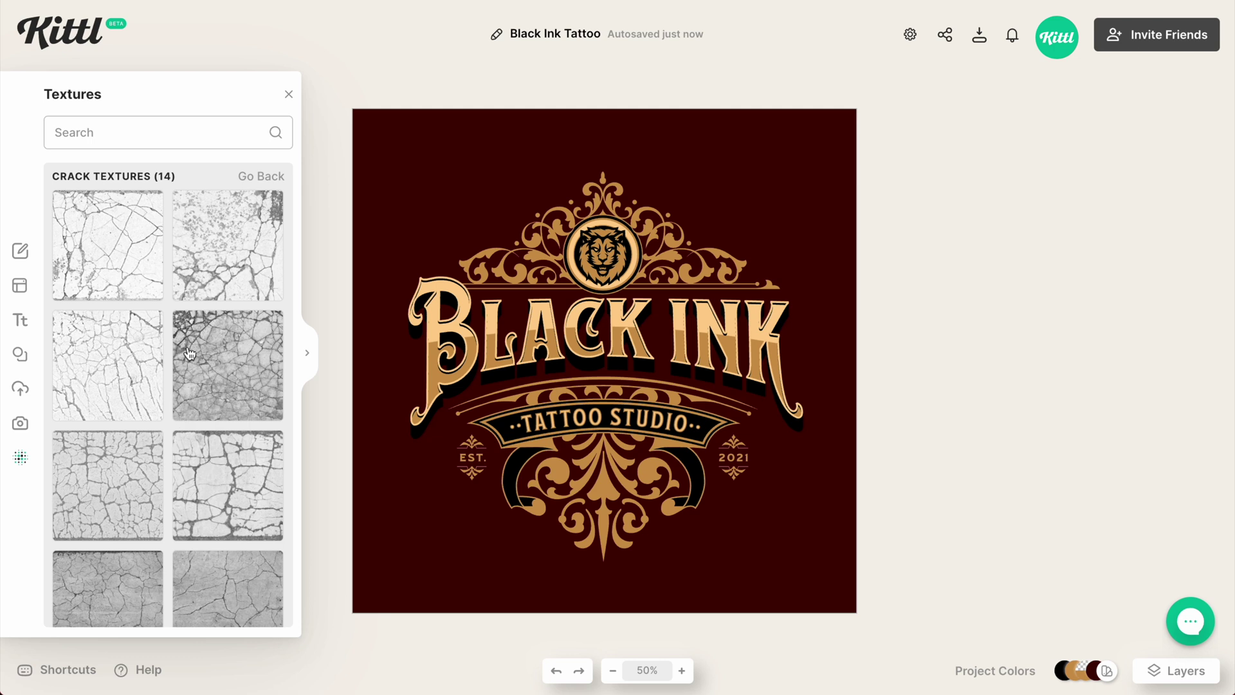
scroll(218, 519, "down", 3)
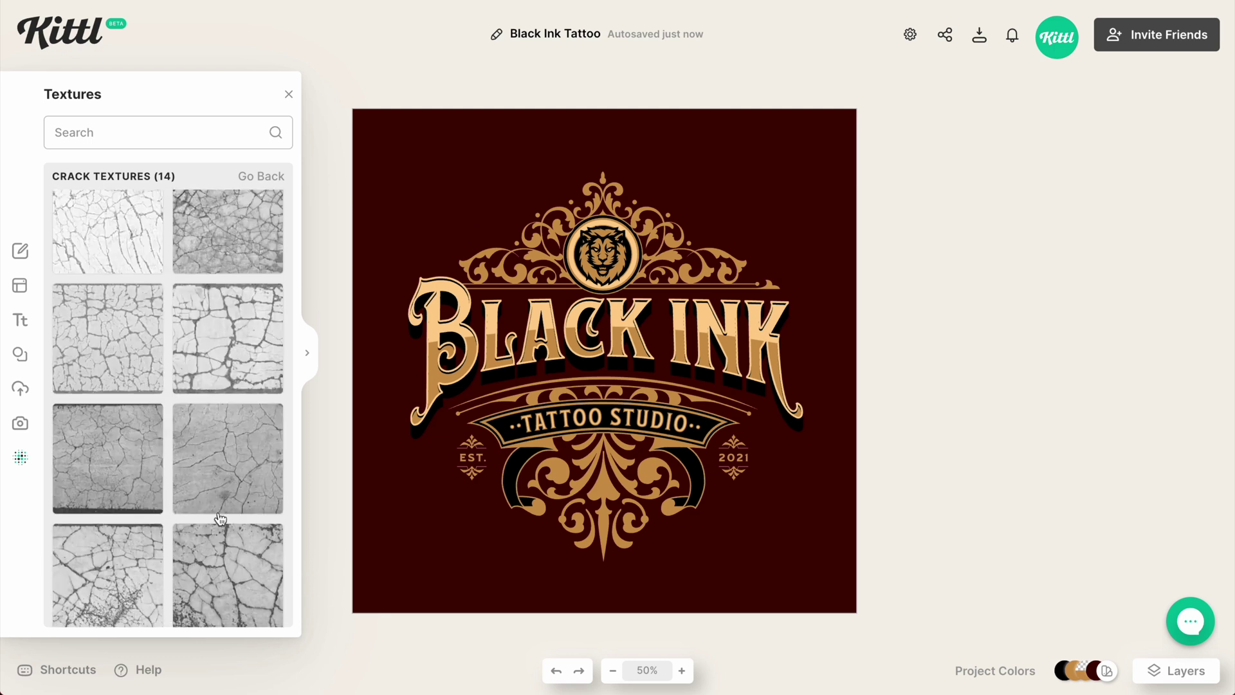
Step: Apply a crack texture to the background and set the background colour to none
left_click(238, 346)
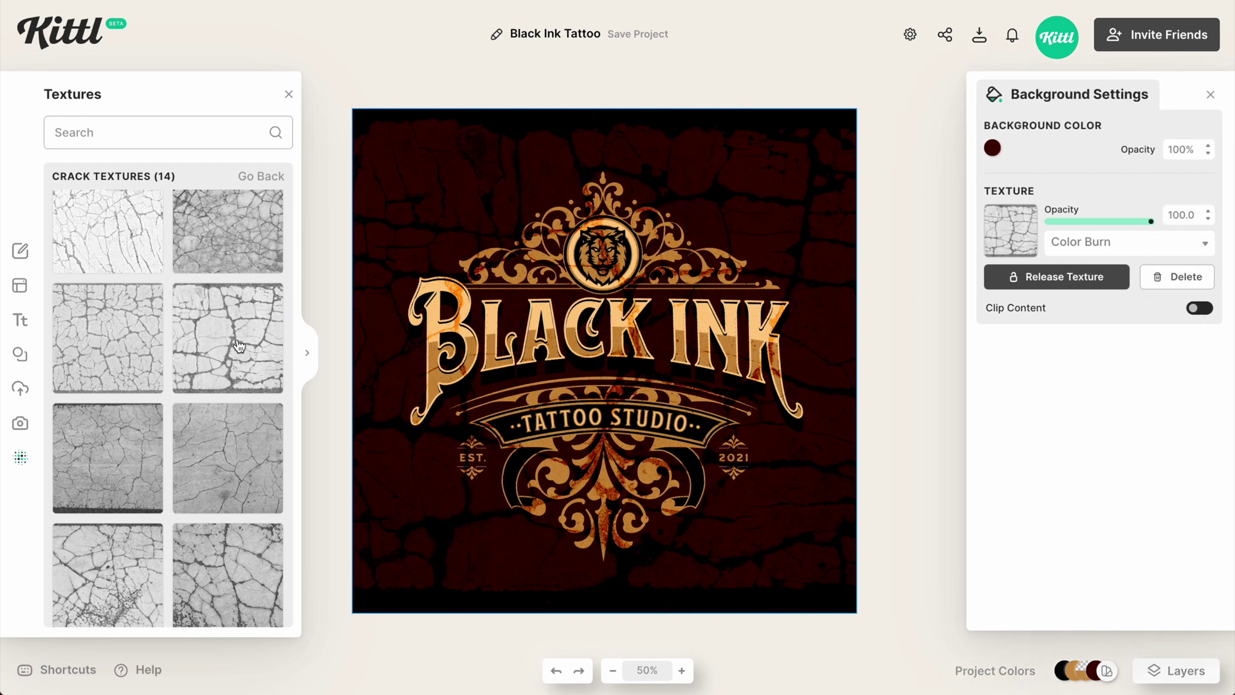
left_click(289, 96)
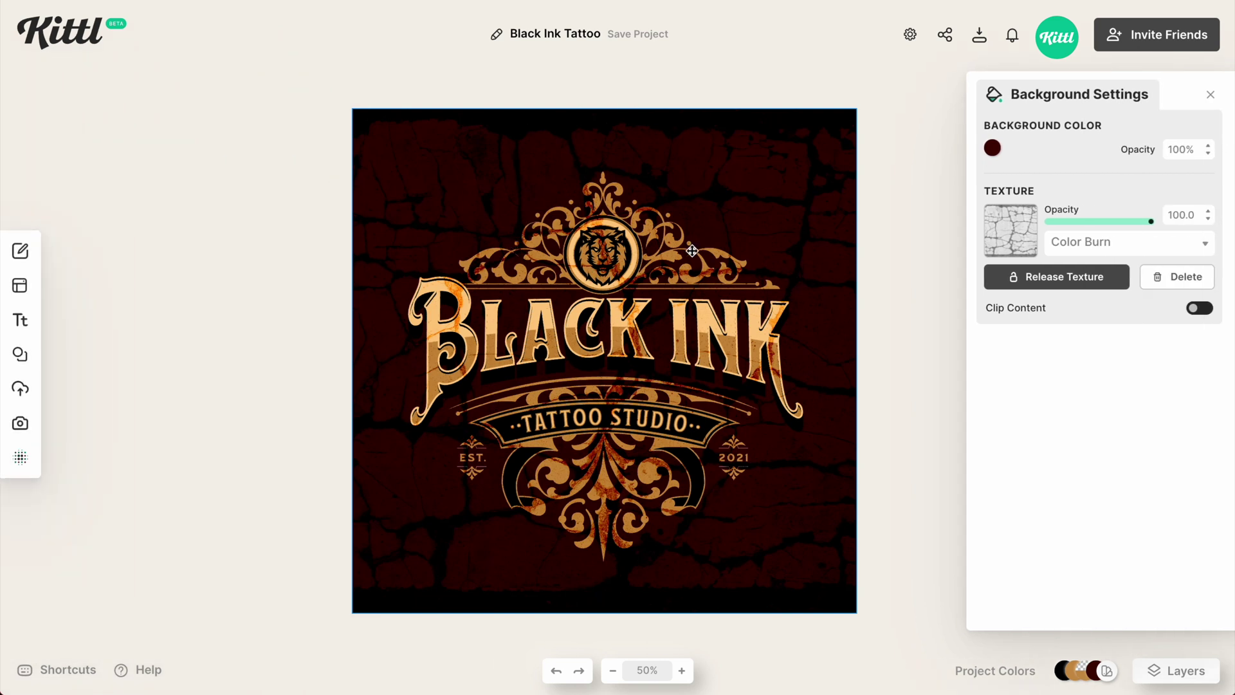
left_click(992, 149)
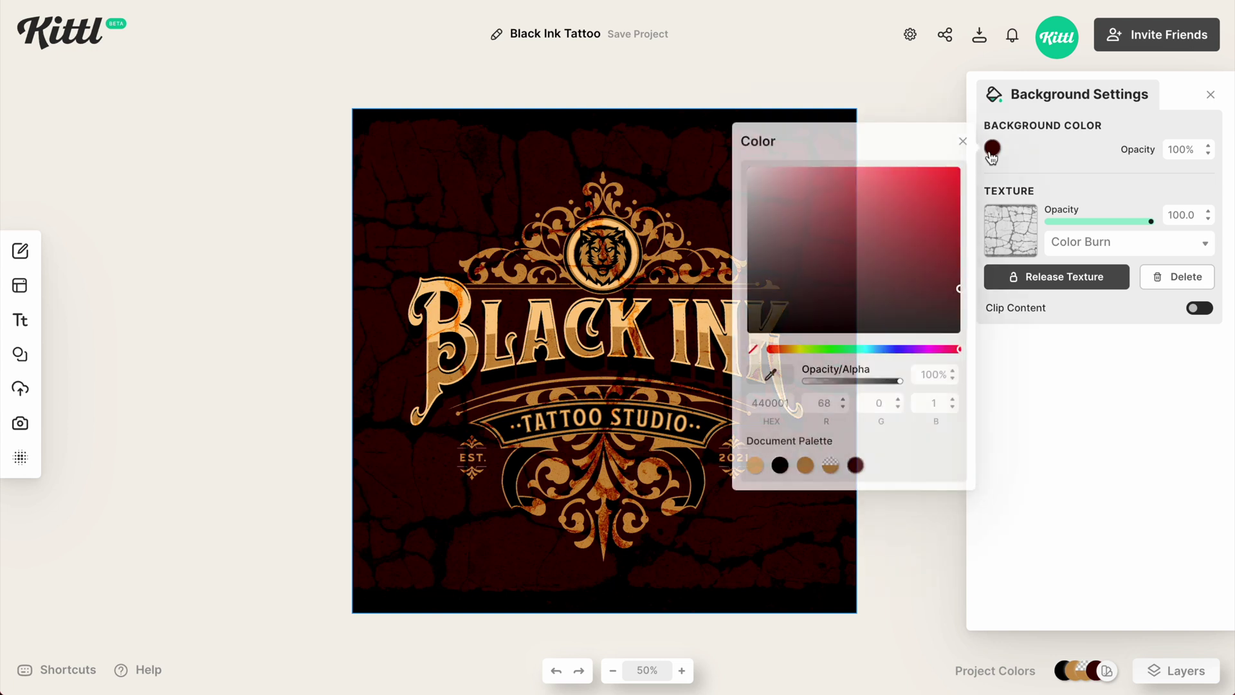
left_click(753, 350)
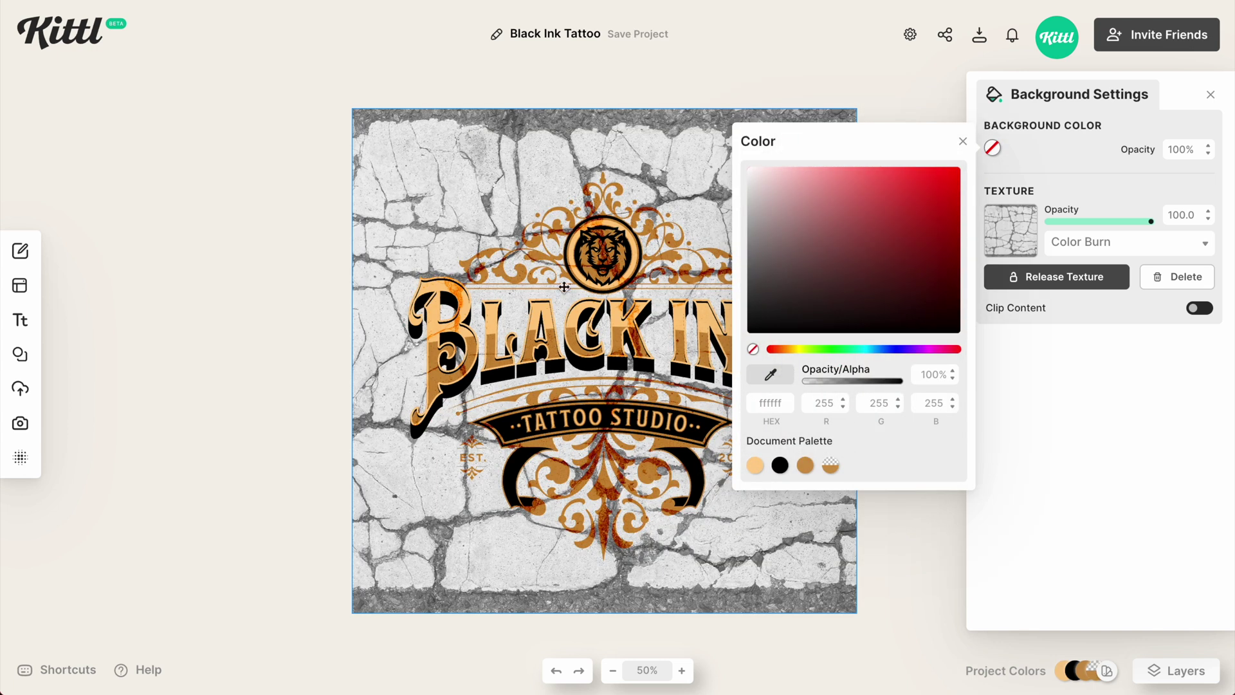
left_click(994, 150)
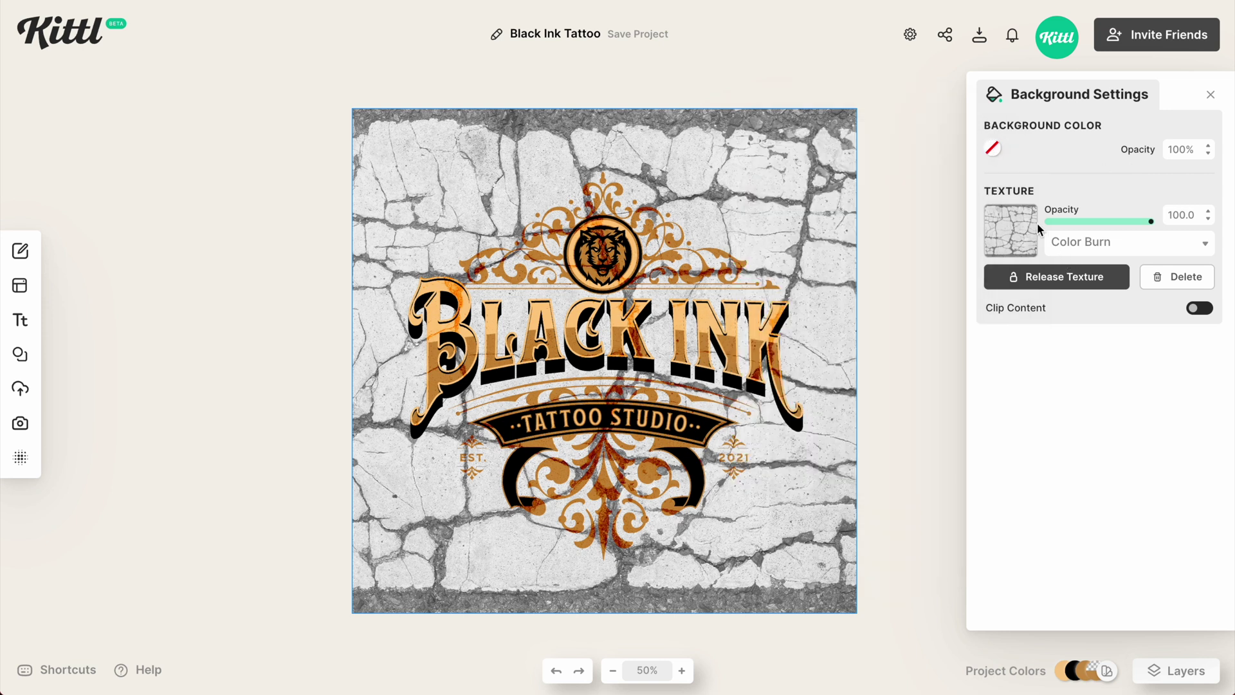
Step: Try Normal, Overlay and Color Burn blends for the crack texture, then settle on Alpha Mask
left_click(1073, 250)
left_click(1070, 269)
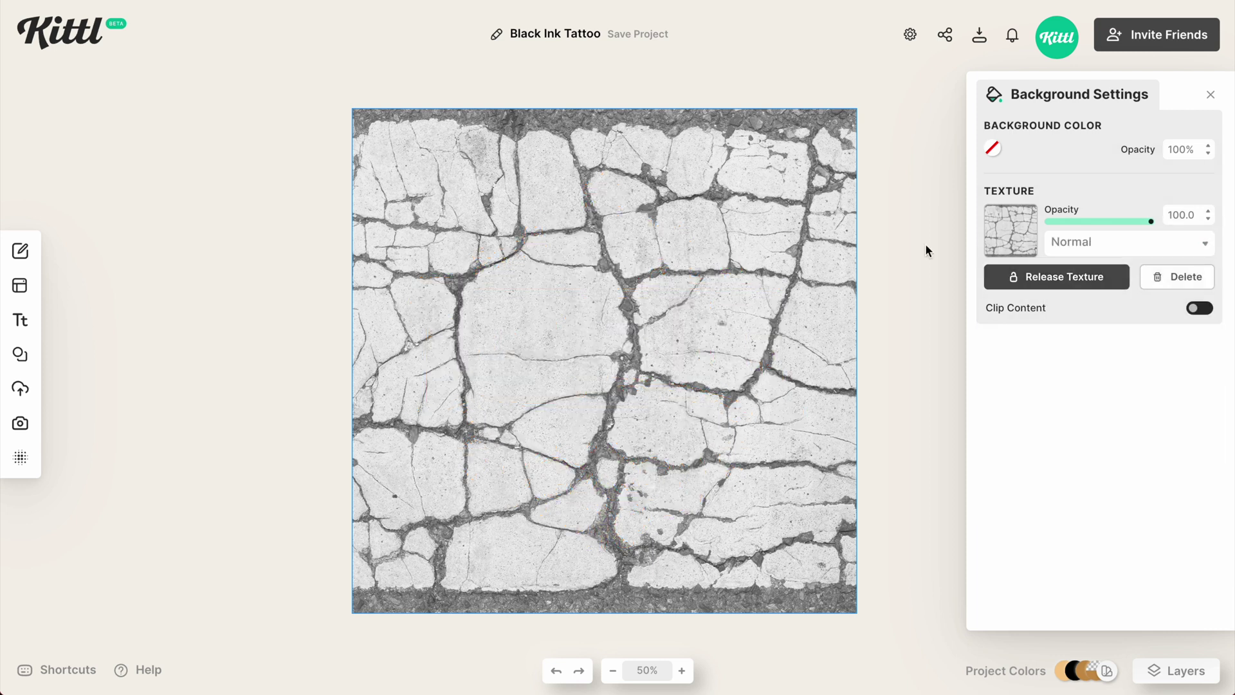
left_click(1119, 243)
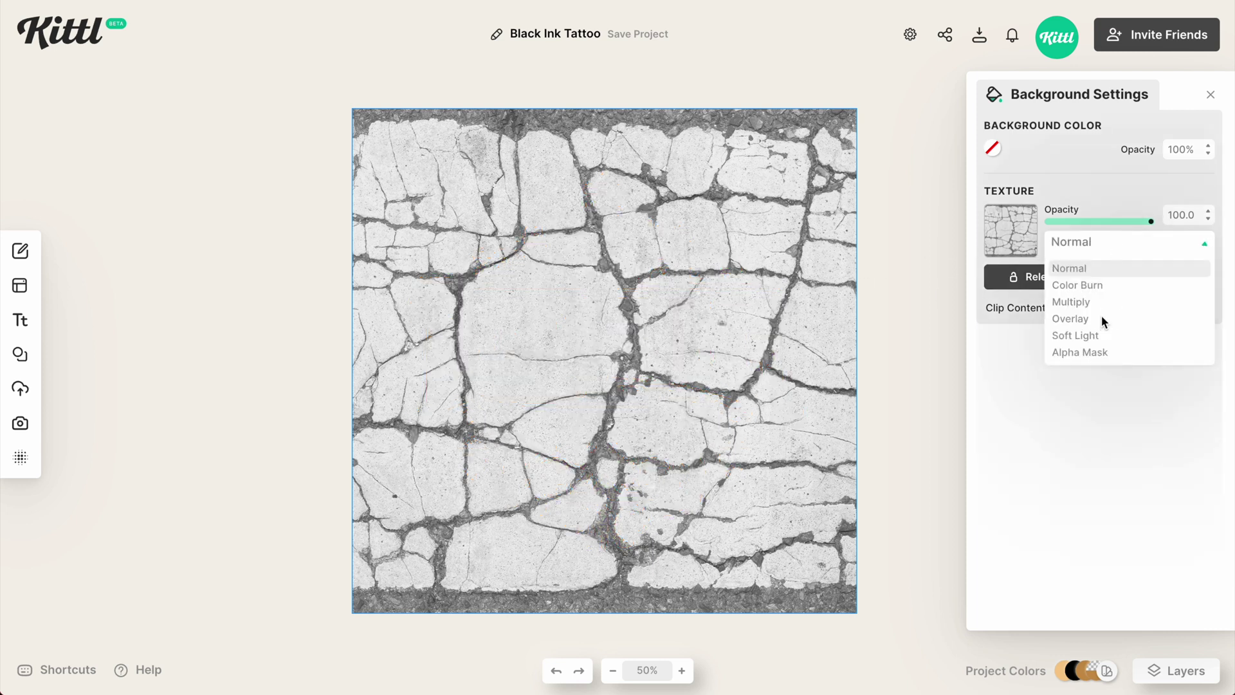
left_click(1101, 318)
left_click(1119, 247)
left_click(1099, 288)
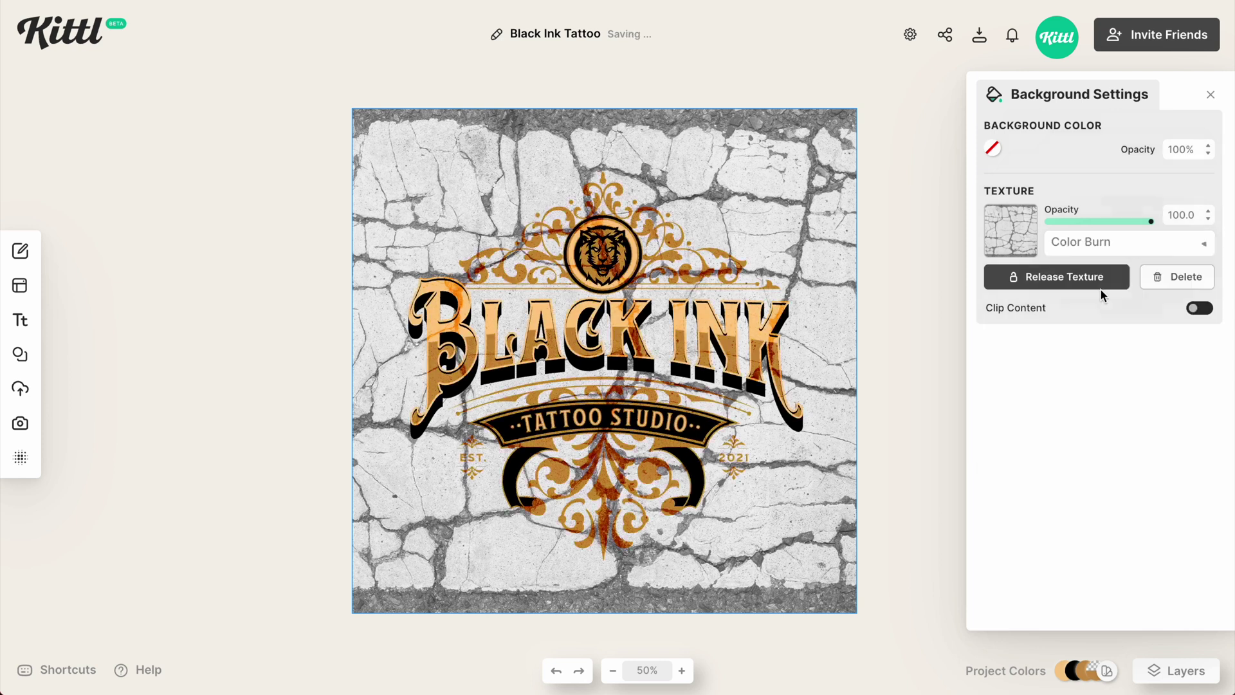
left_click(1093, 253)
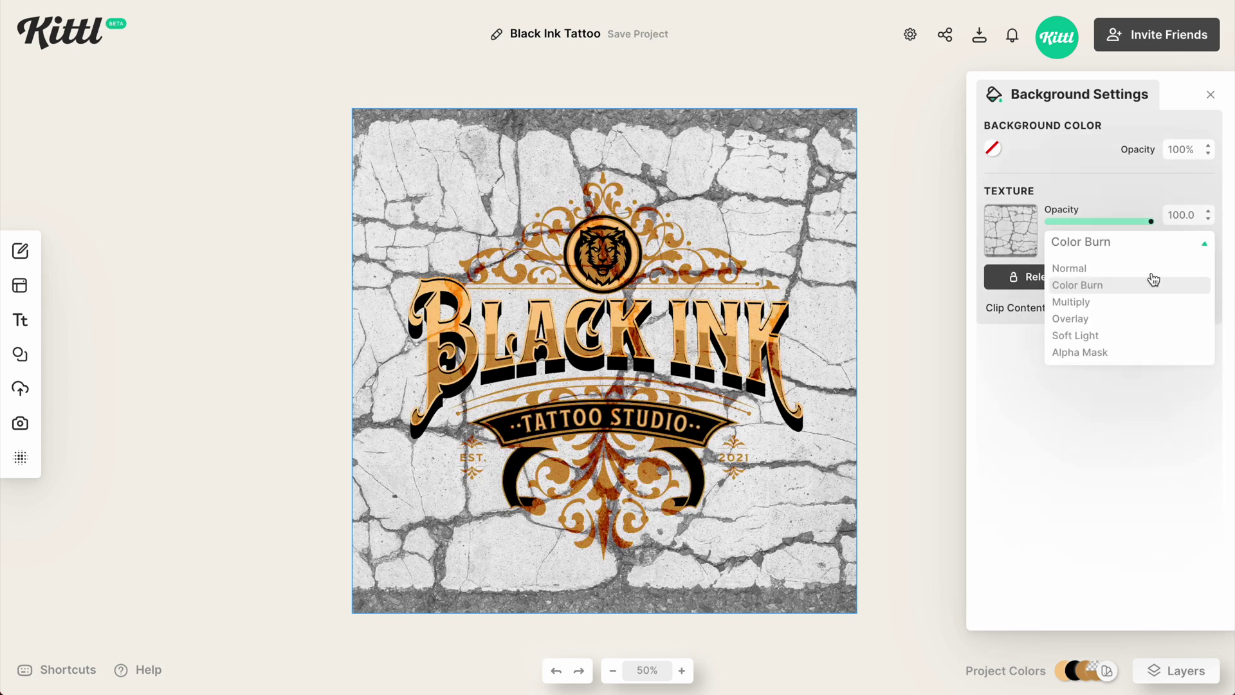
left_click(1092, 353)
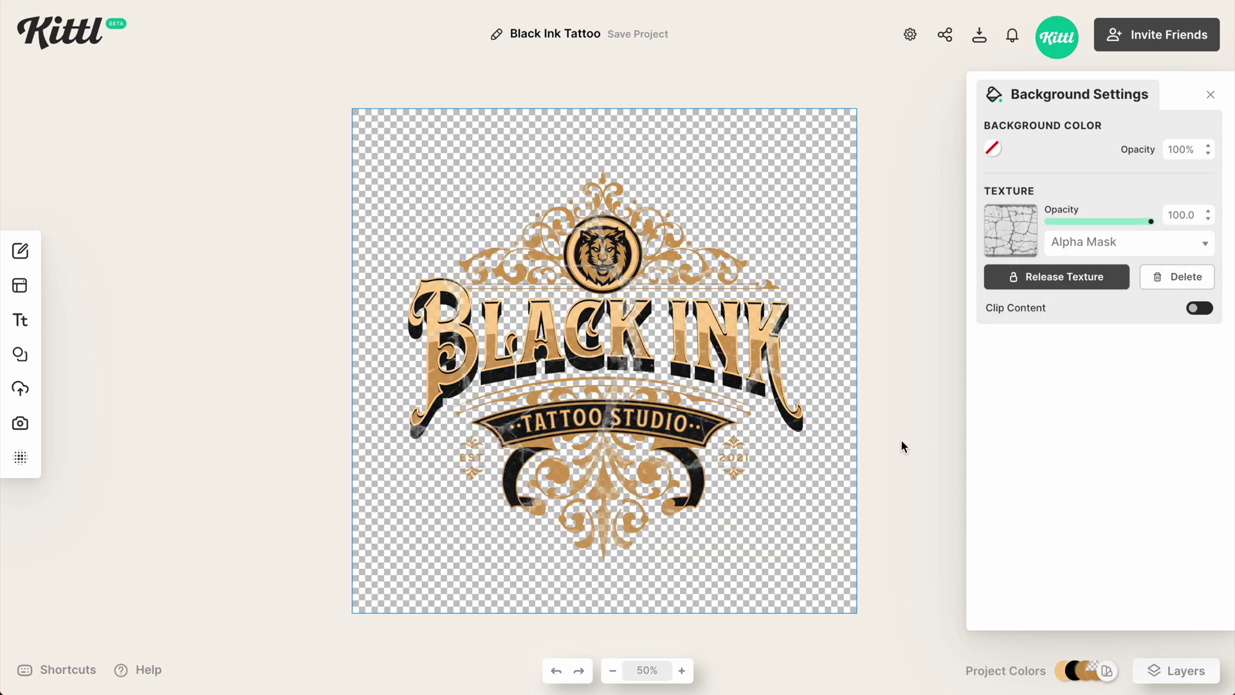
Step: Inspect the masked logo up close, then set the background colour to dark red 703838
key("shift+0")
scroll(662, 421, "up", 2)
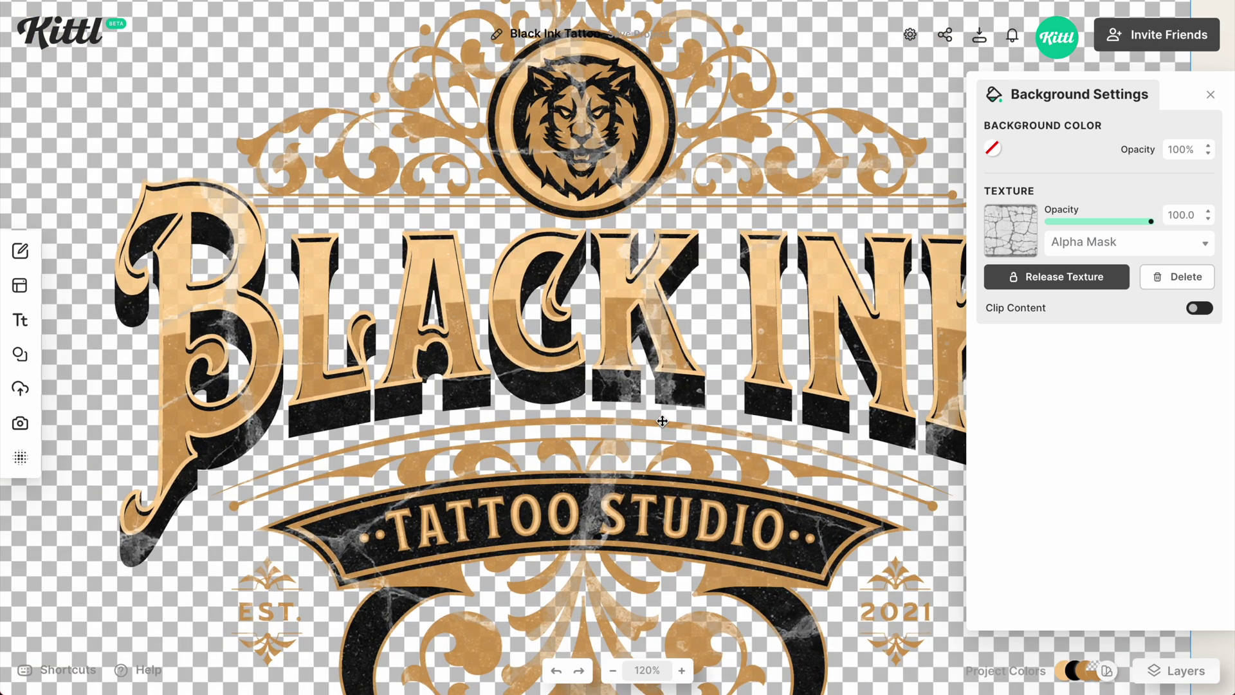
scroll(754, 306, "up", 1)
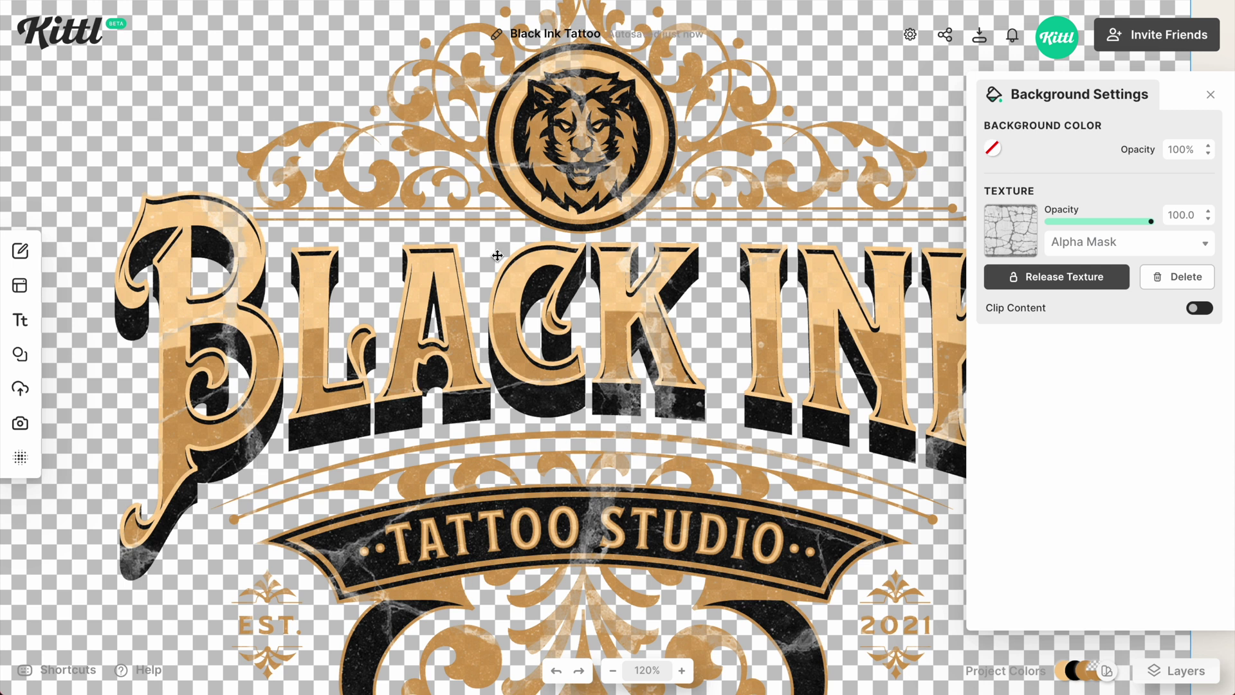
scroll(498, 255, "down", 5)
left_click(993, 148)
mouse_move(902, 239)
left_mouse_down()
mouse_move(885, 221)
mouse_move(857, 225)
mouse_move(854, 260)
left_mouse_up()
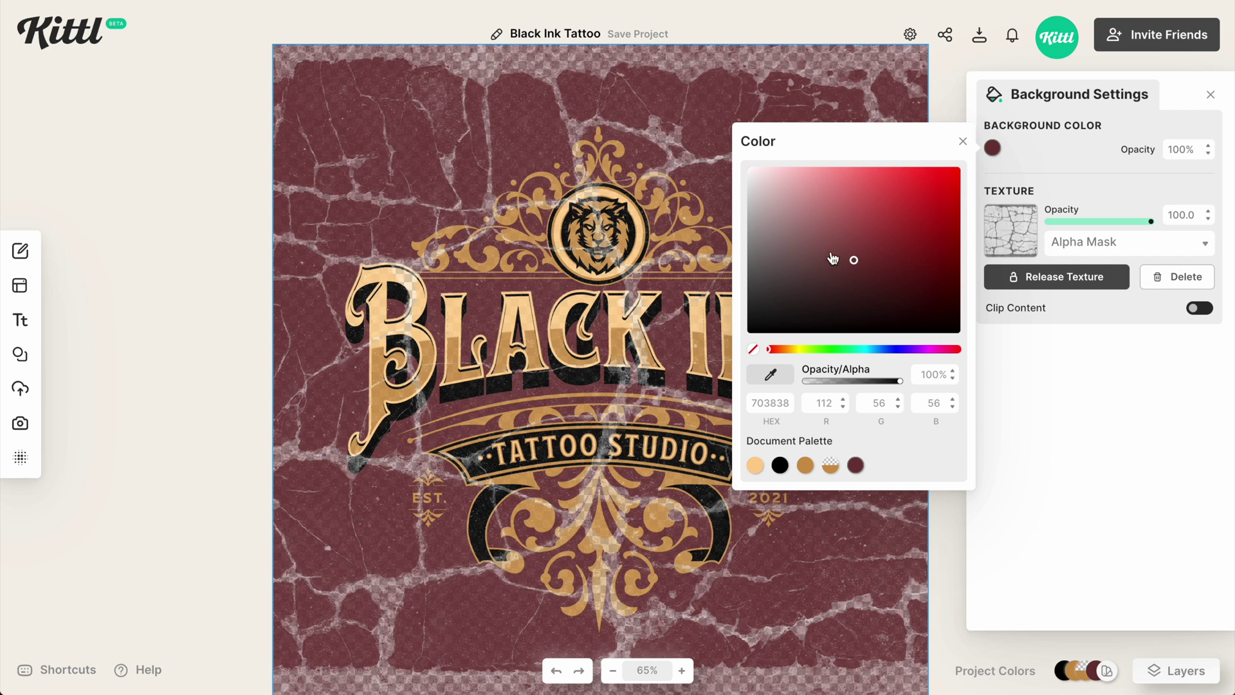
Step: Try a deeper red, then set the background colour back to none
left_click(900, 251)
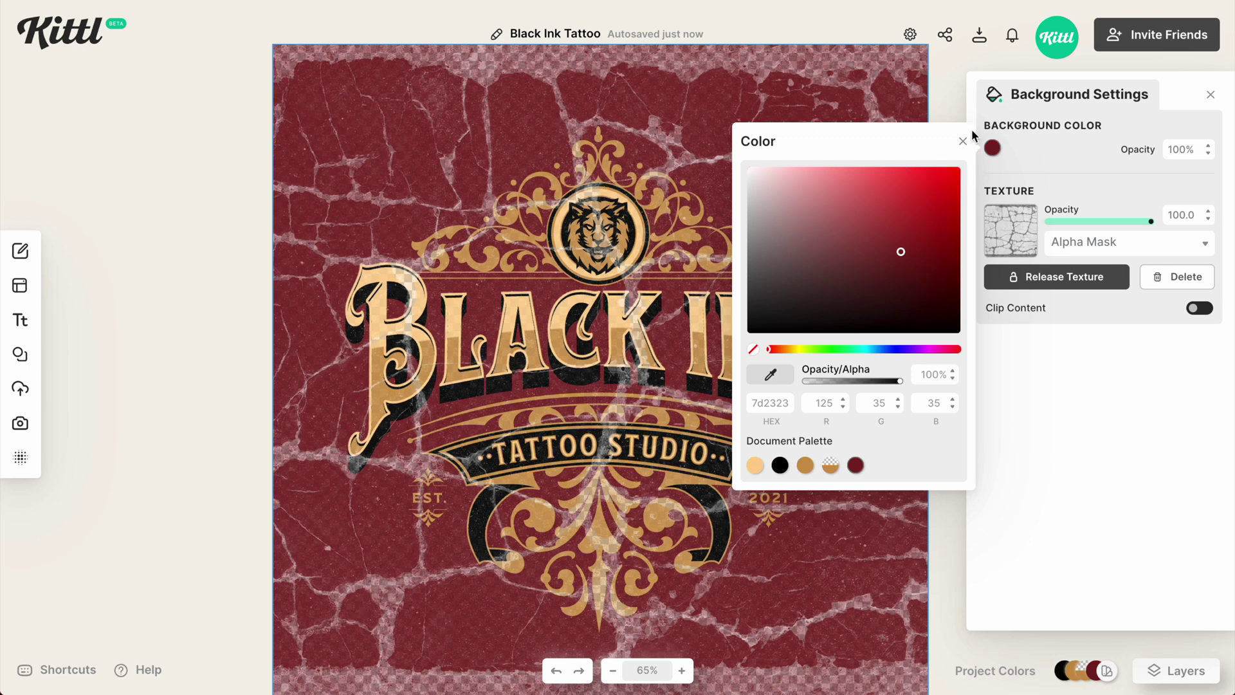
left_click(753, 351)
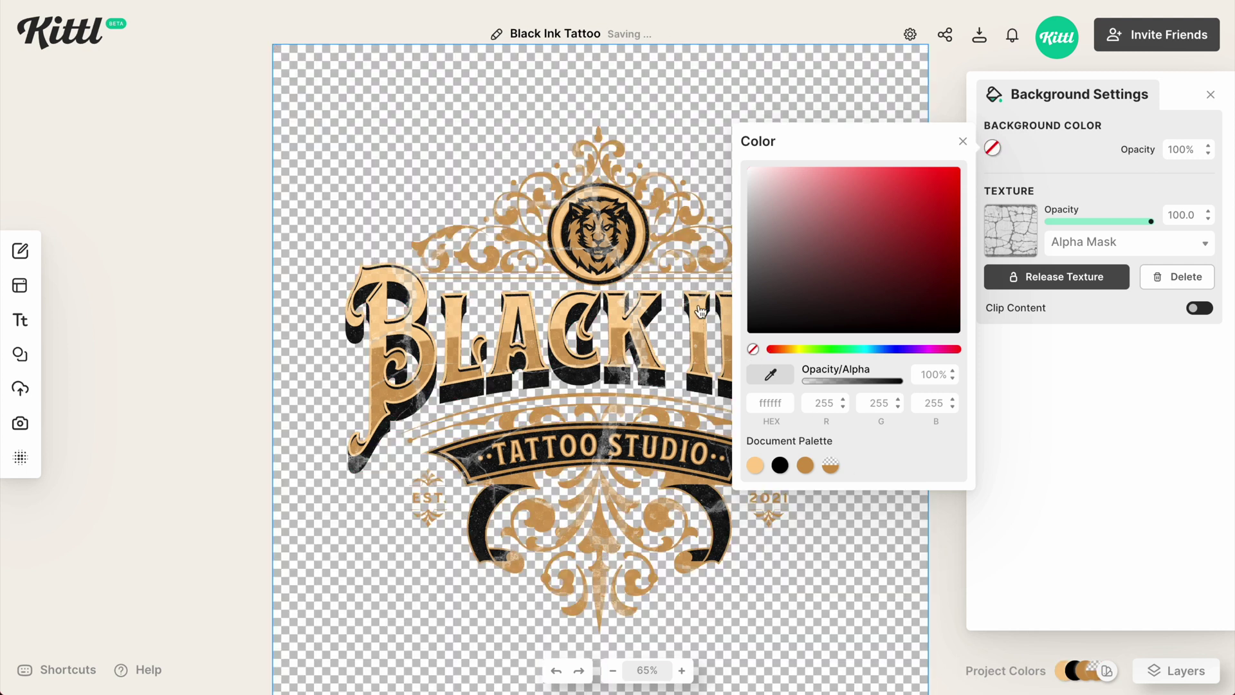
left_click(962, 141)
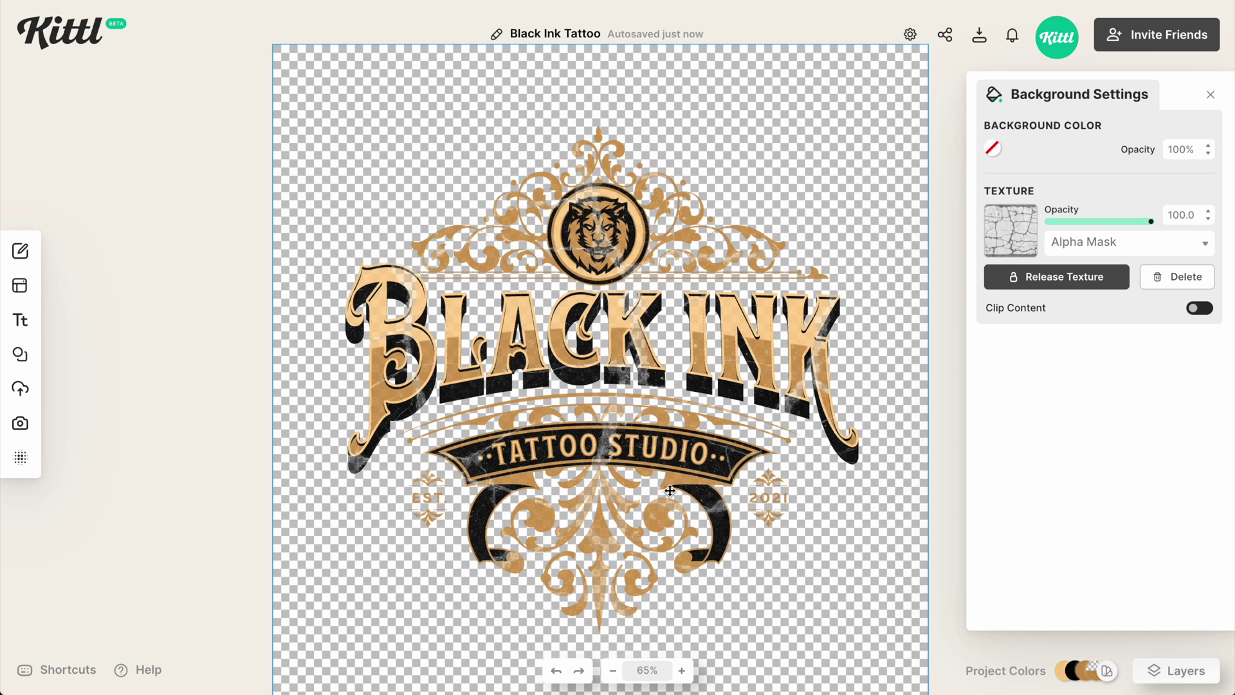
scroll(670, 490, "up", 5)
scroll(678, 476, "right", 2)
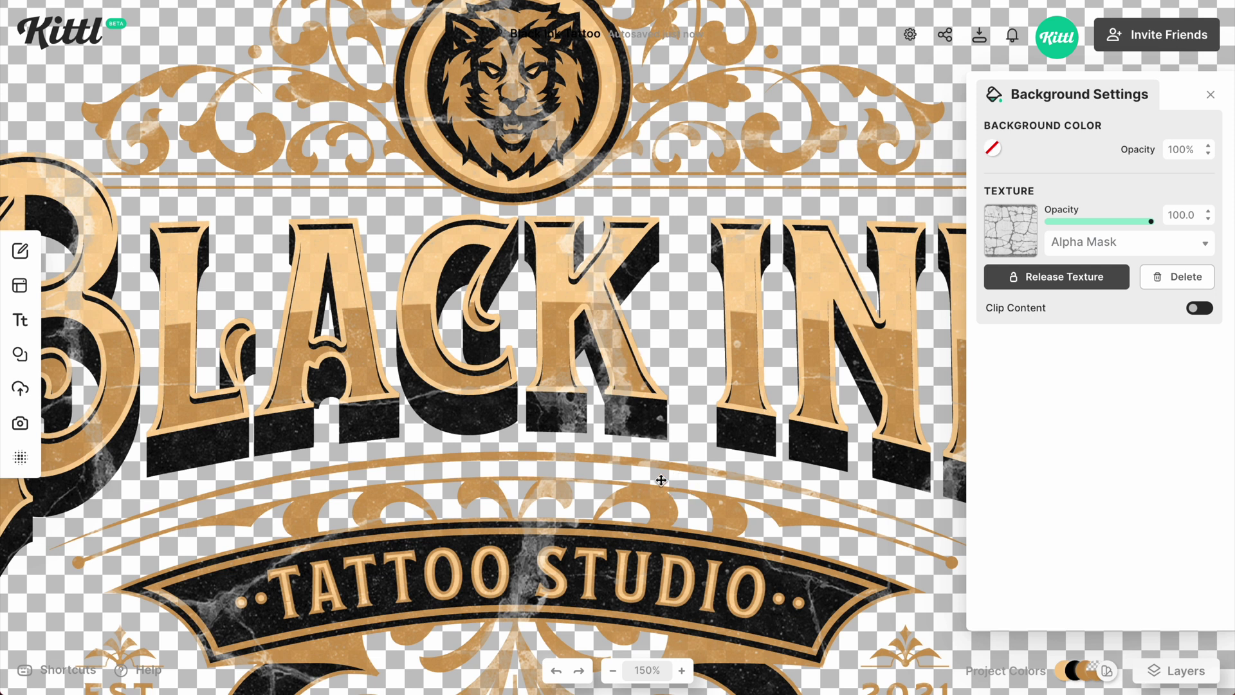
scroll(635, 370, "up", 2)
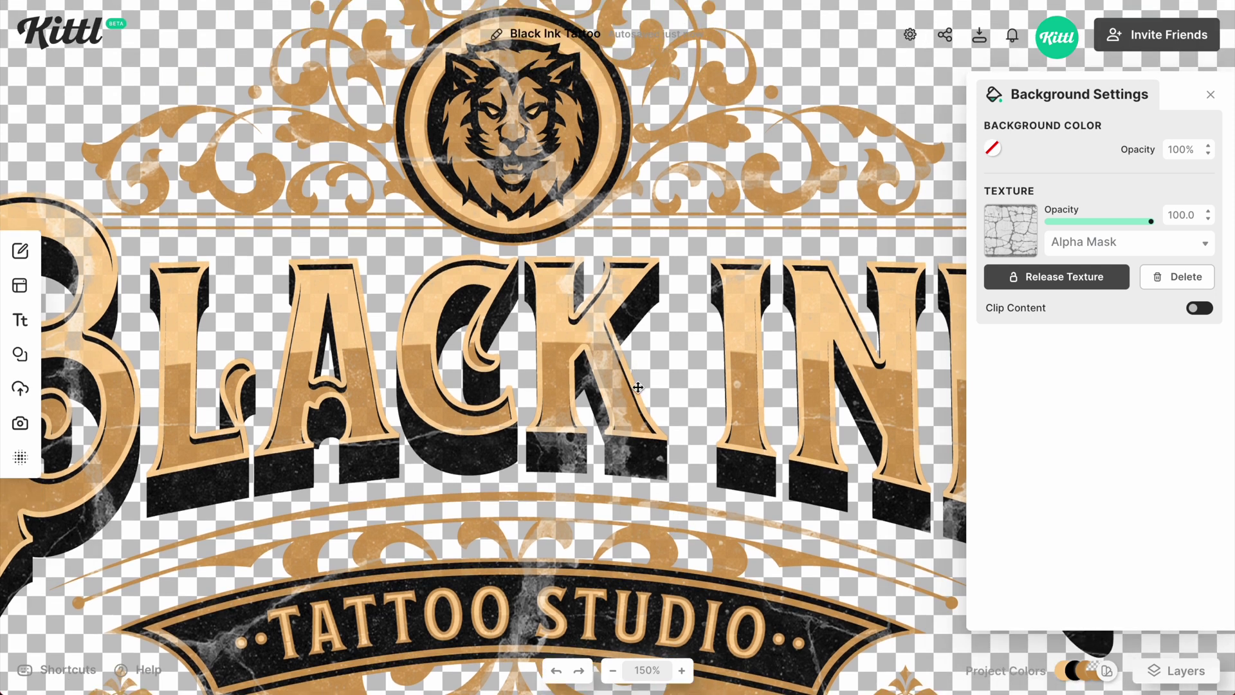
scroll(692, 420, "right", 2)
scroll(693, 419, "up", 1)
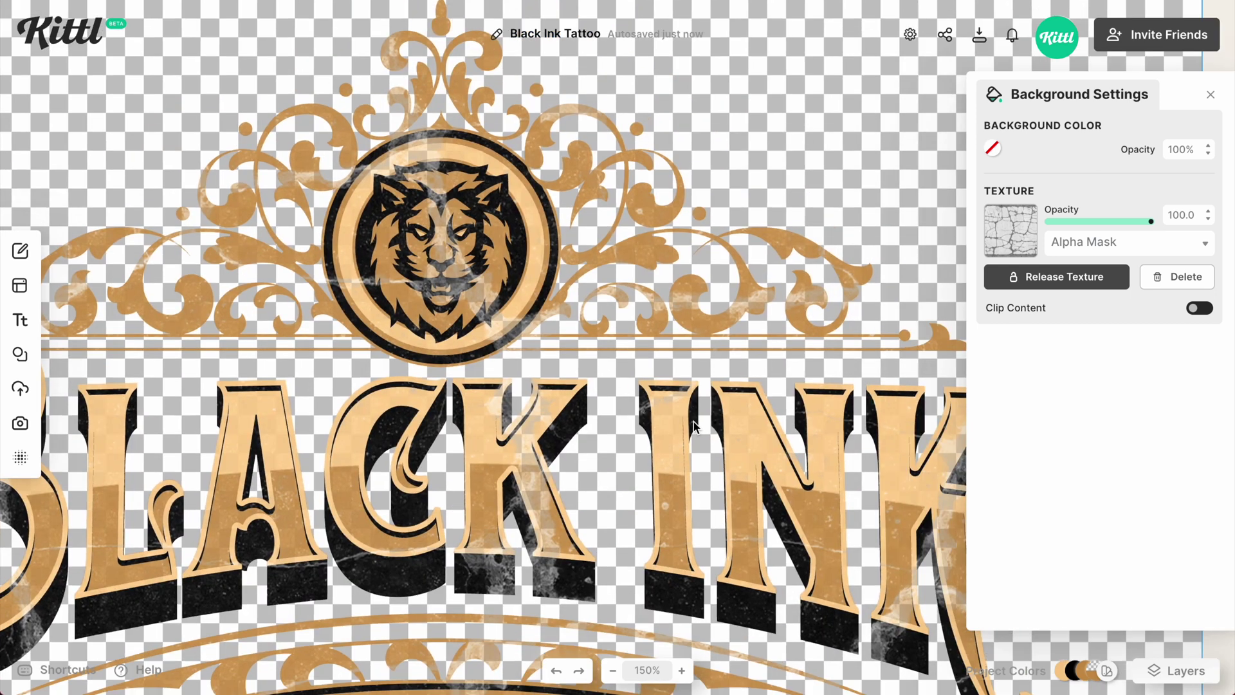
scroll(692, 419, "right", 4)
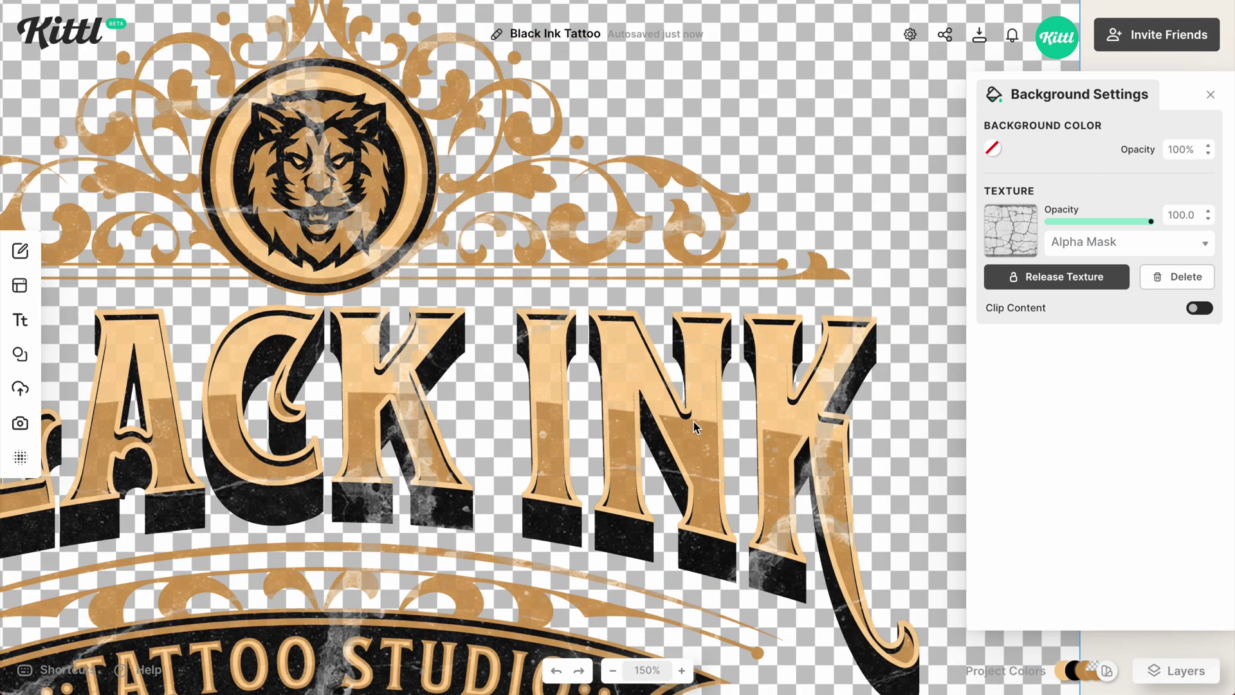
scroll(631, 387, "down", 5)
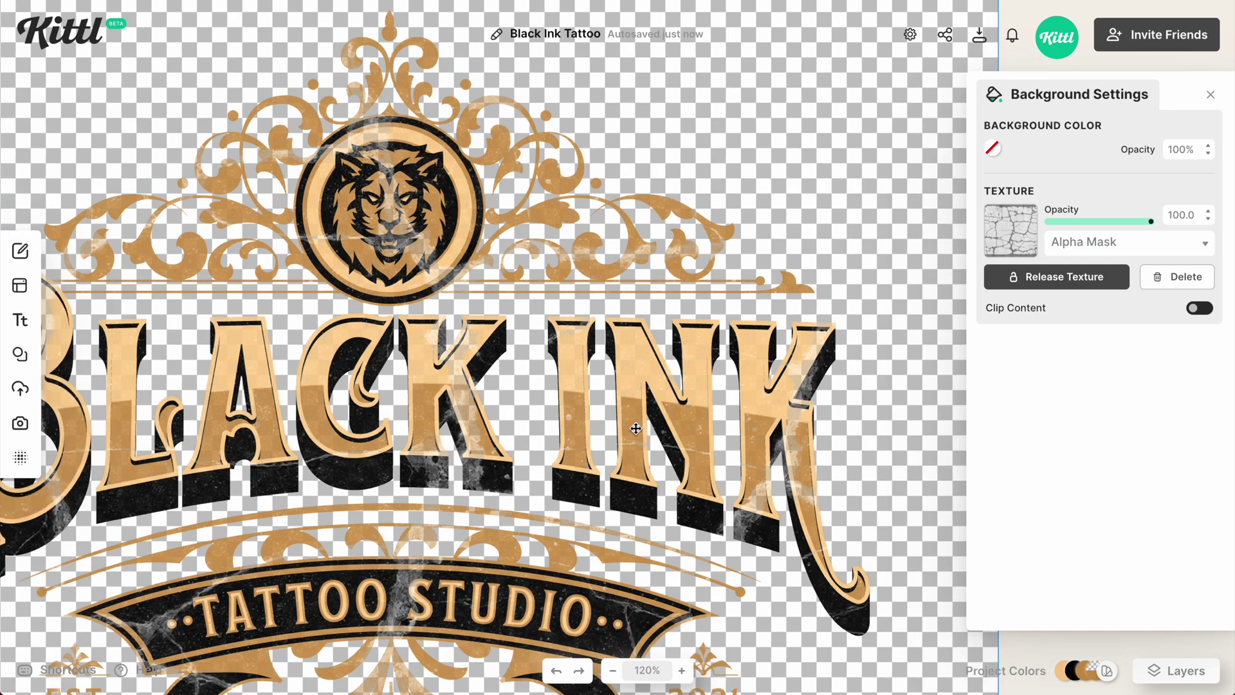
scroll(635, 455, "down", 5)
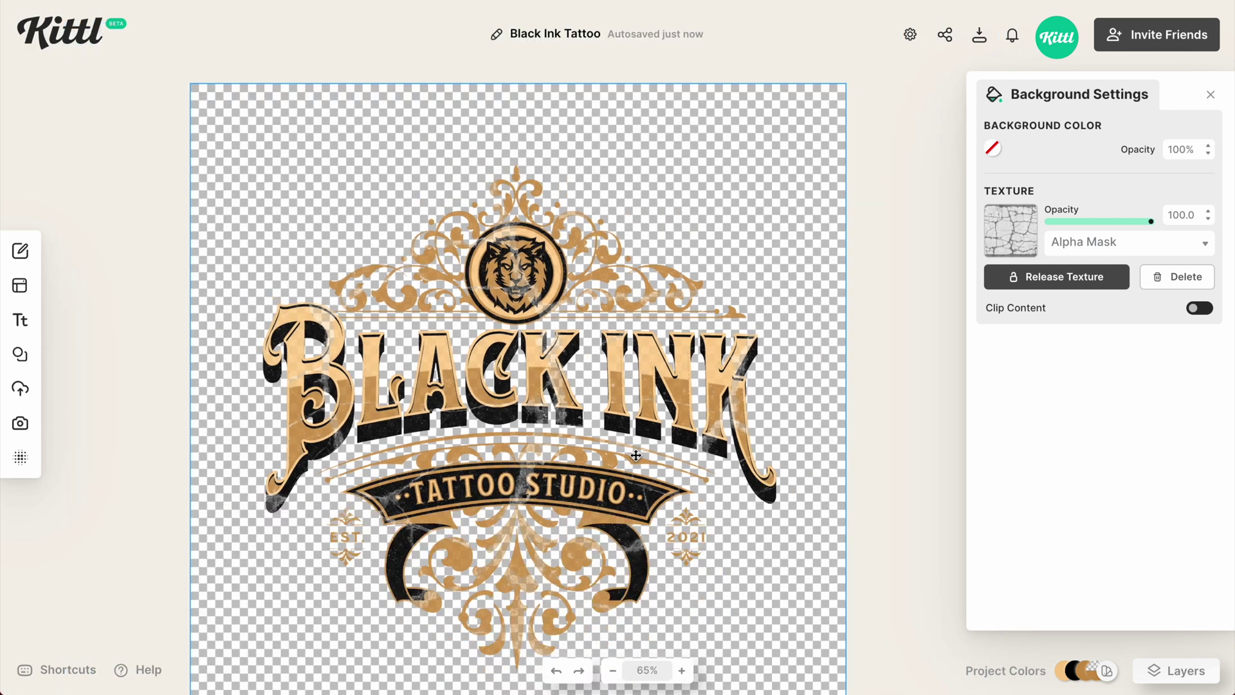
scroll(636, 455, "up", 3)
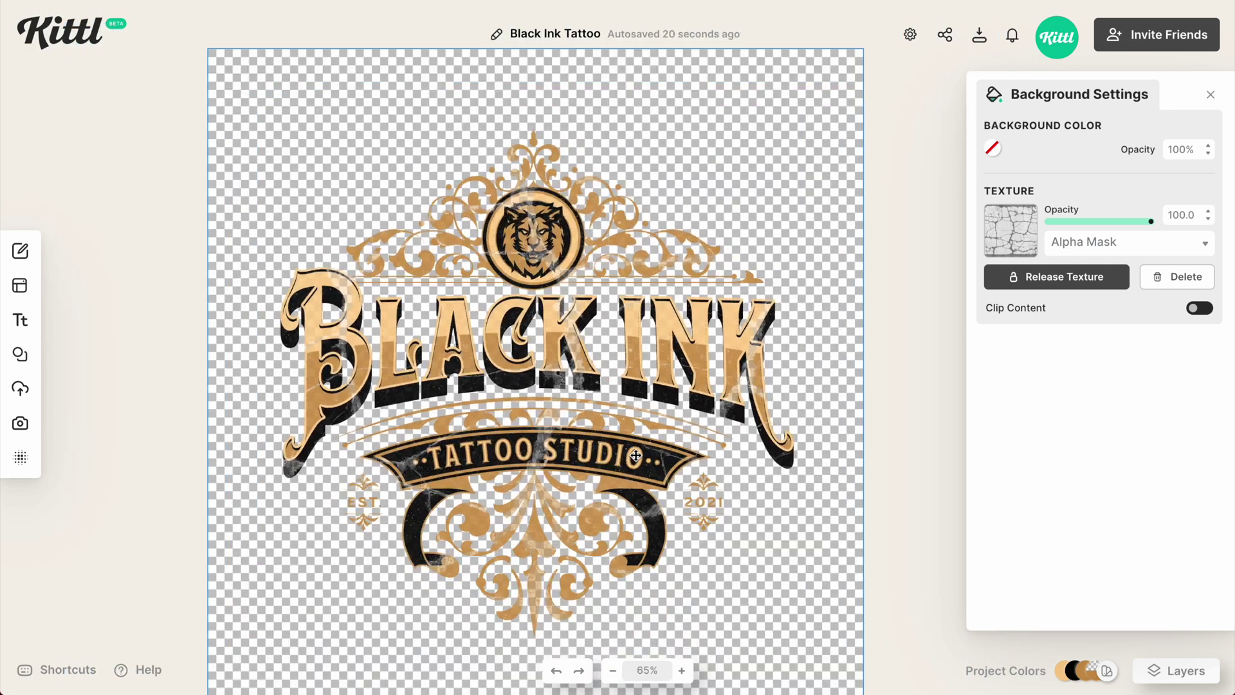